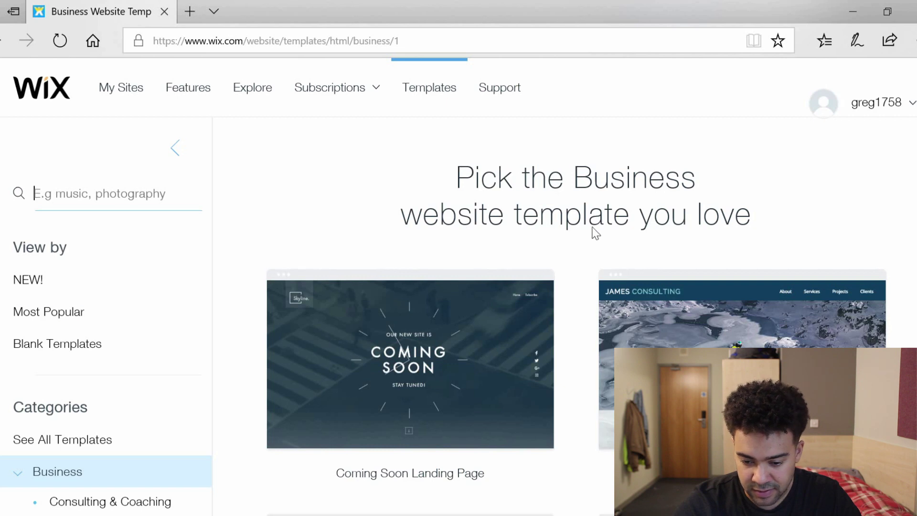
- Look through the first page of Business website templates to compare the available designs
{"action": "scroll", "coordinate": [881, 169], "scroll_direction": "down", "scroll_amount": 10}
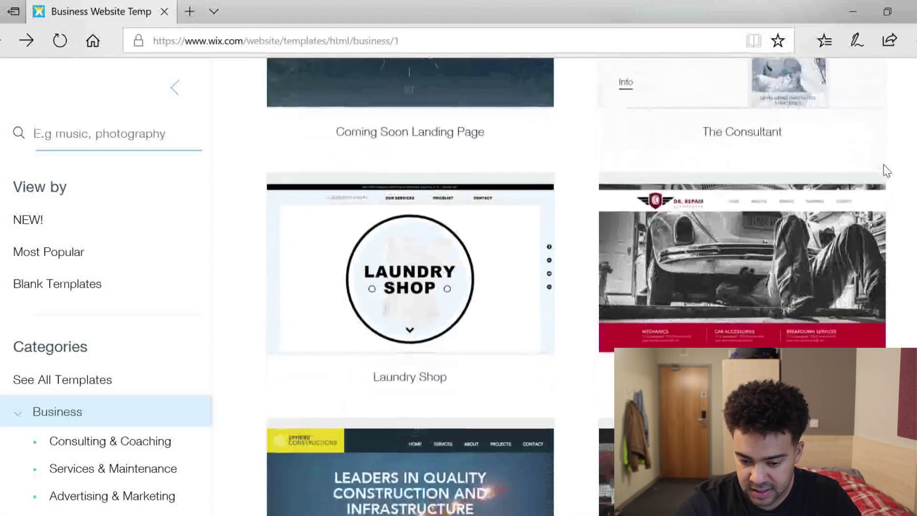
{"action": "scroll", "coordinate": [888, 171], "scroll_direction": "down", "scroll_amount": 3}
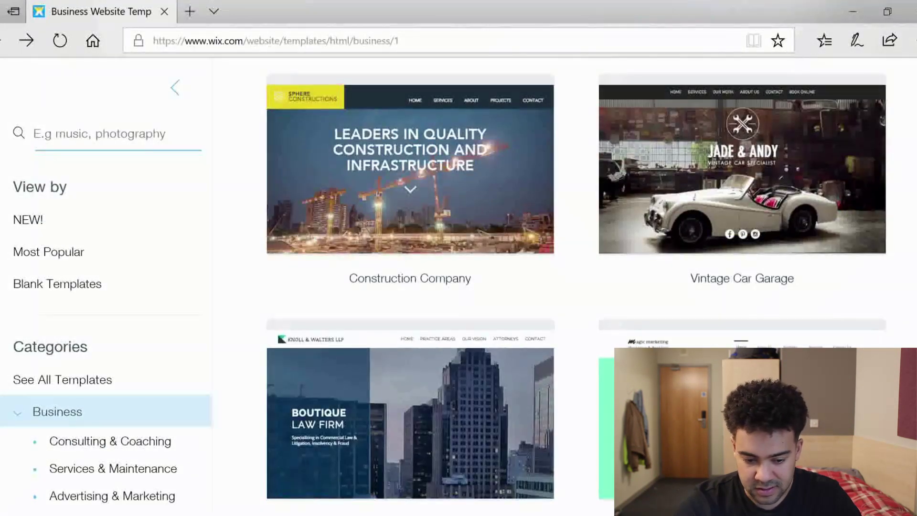
{"action": "scroll", "coordinate": [888, 171], "scroll_direction": "down", "scroll_amount": 1}
{"action": "scroll", "coordinate": [577, 287], "scroll_direction": "down", "scroll_amount": 12}
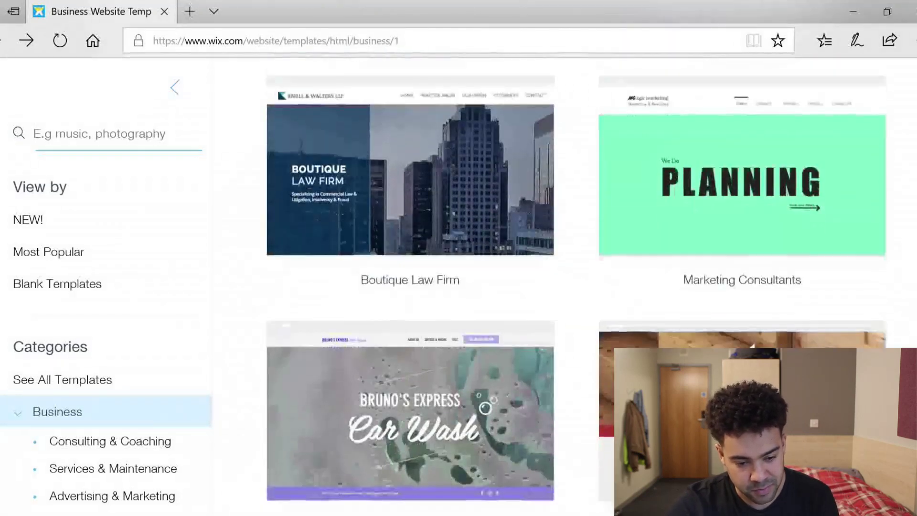
{"action": "scroll", "coordinate": [577, 286], "scroll_direction": "up", "scroll_amount": 2}
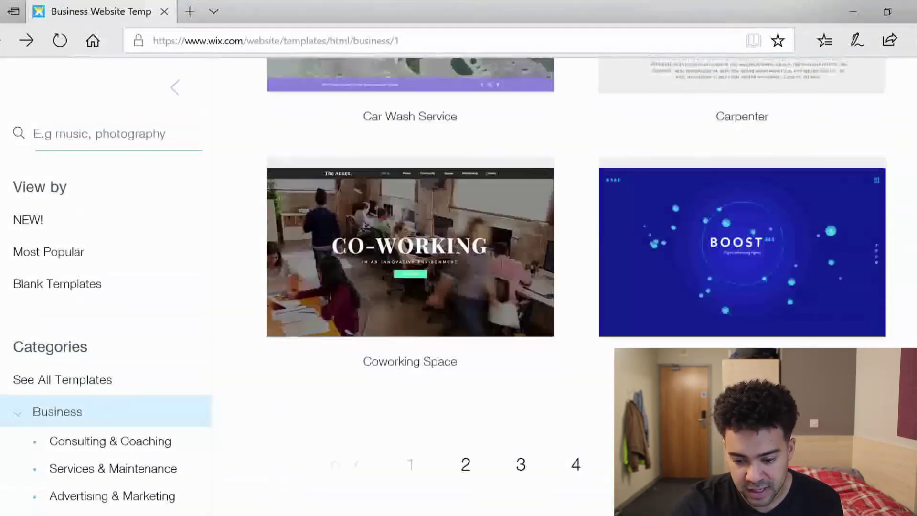
{"action": "scroll", "coordinate": [577, 287], "scroll_direction": "up", "scroll_amount": 15}
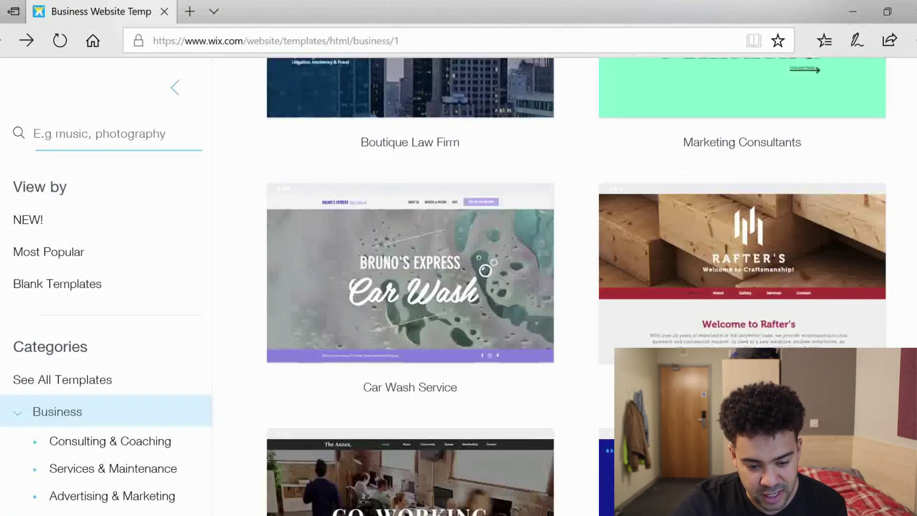
{"action": "scroll", "coordinate": [576, 287], "scroll_direction": "up", "scroll_amount": 11}
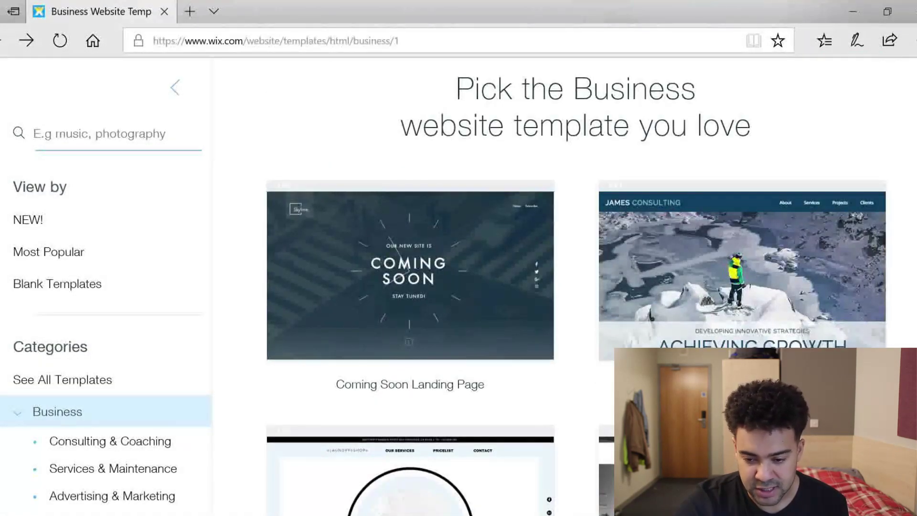
{"action": "scroll", "coordinate": [597, 210], "scroll_direction": "down", "scroll_amount": 4}
{"action": "scroll", "coordinate": [596, 210], "scroll_direction": "up", "scroll_amount": 4}
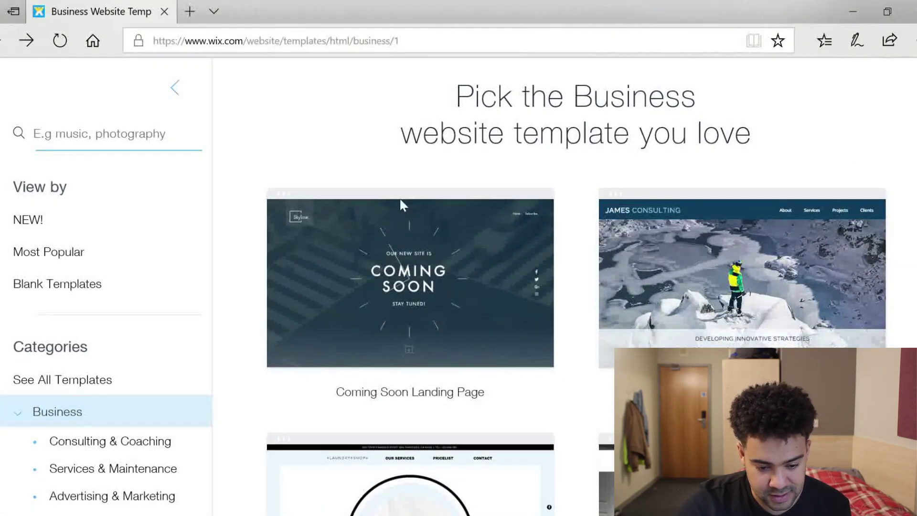
- Open the free Coming Soon Landing Page template in the website editor
{"action": "mouse_move", "coordinate": [439, 289]}
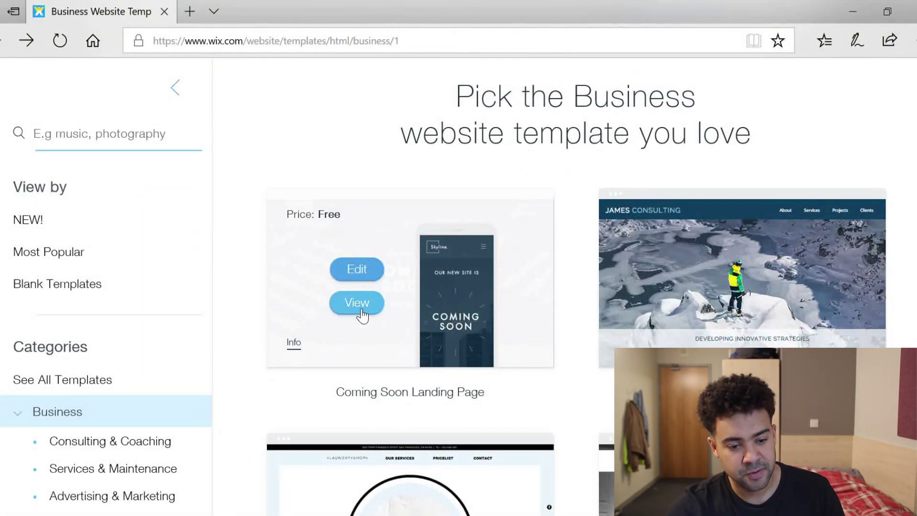
{"action": "left_click", "coordinate": [372, 272]}
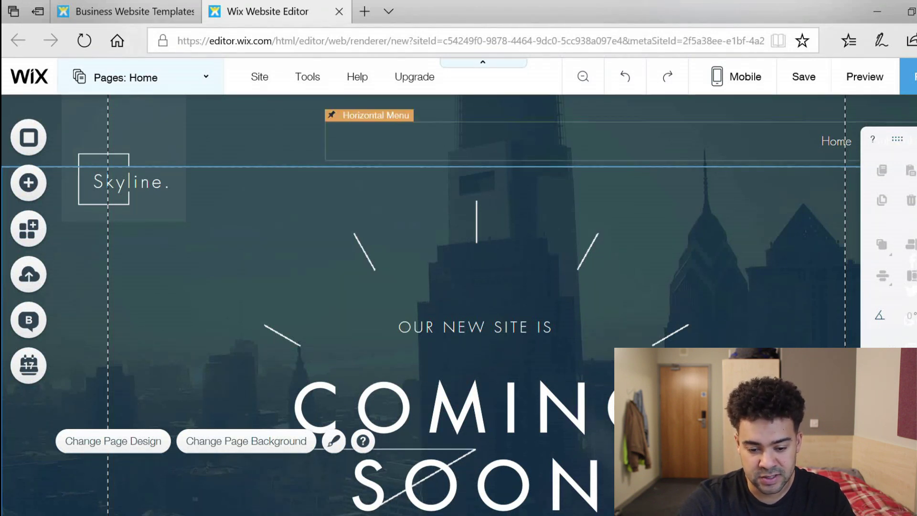
- Examine the template's Home page from the header and Coming Soon heading through the About Skyline section to the footer
{"action": "scroll", "coordinate": [515, 148], "scroll_direction": "down", "scroll_amount": 3}
{"action": "scroll", "coordinate": [454, 306], "scroll_direction": "down", "scroll_amount": 5}
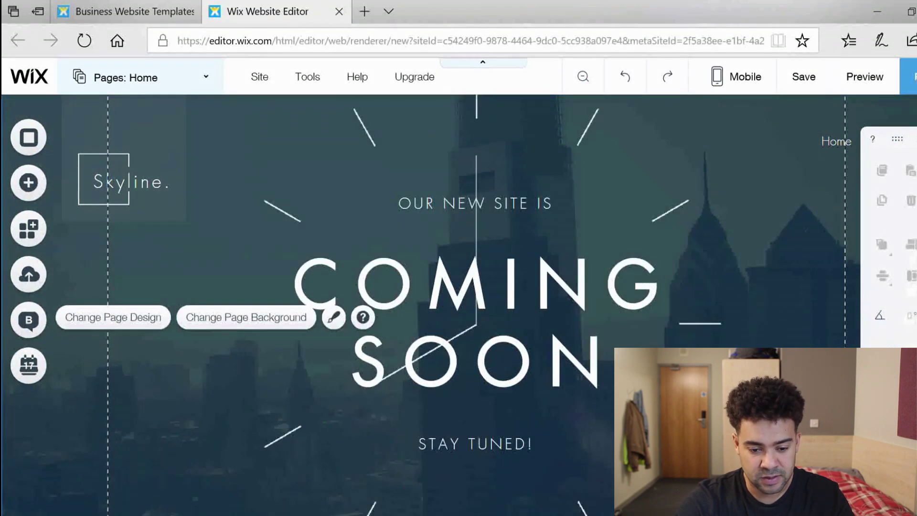
{"action": "scroll", "coordinate": [459, 306], "scroll_direction": "down", "scroll_amount": 10}
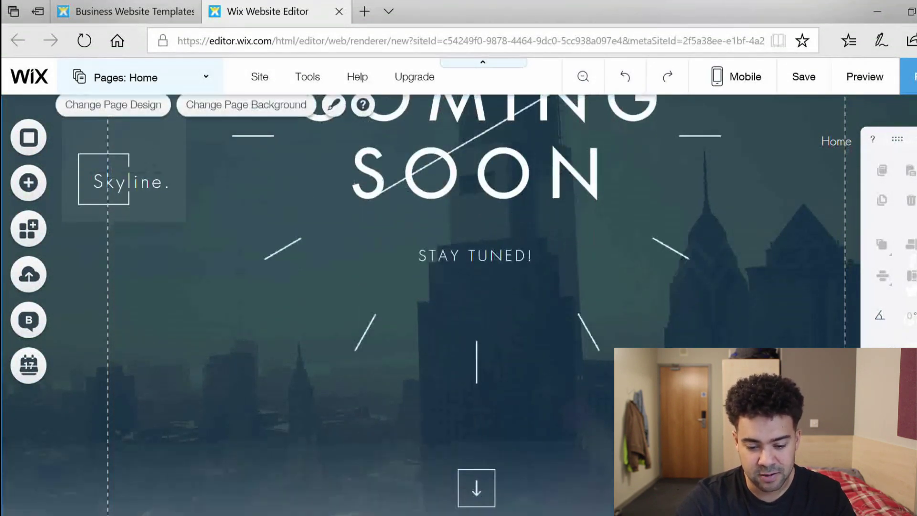
{"action": "scroll", "coordinate": [459, 306], "scroll_direction": "down", "scroll_amount": 5}
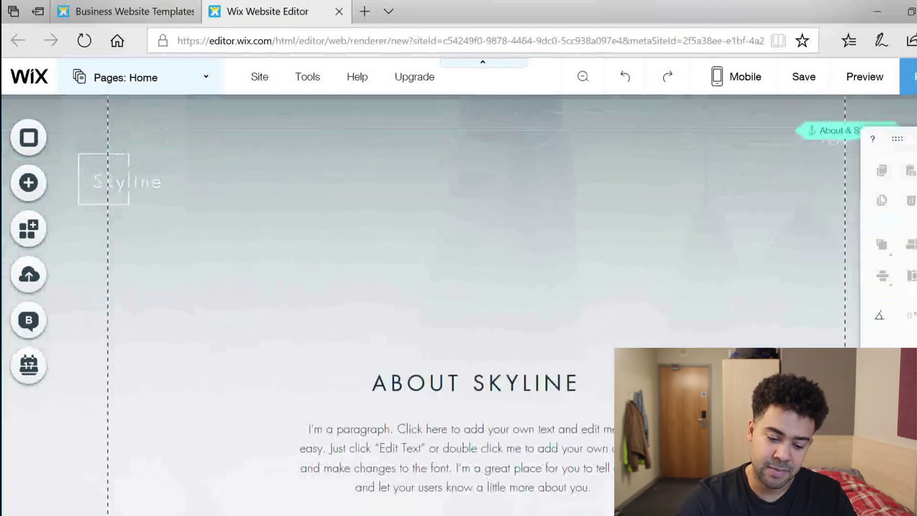
{"action": "scroll", "coordinate": [459, 306], "scroll_direction": "down", "scroll_amount": 4}
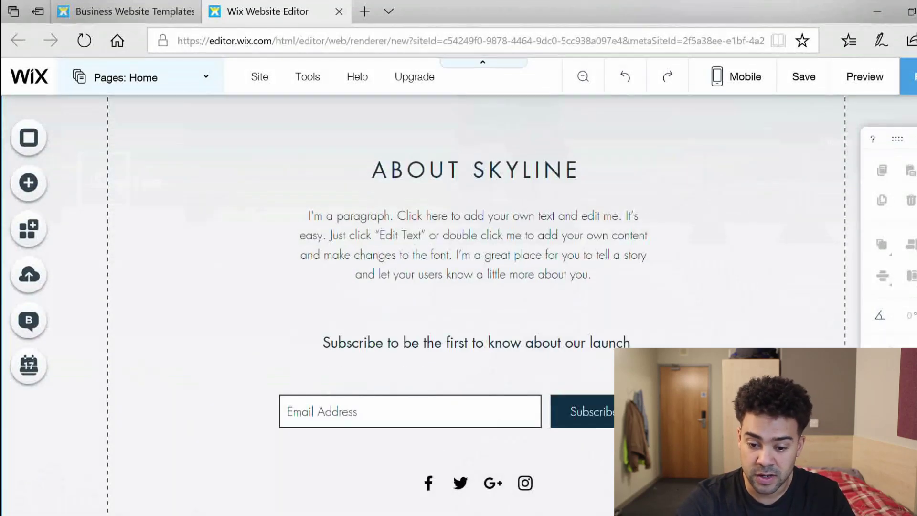
{"action": "scroll", "coordinate": [459, 306], "scroll_direction": "down", "scroll_amount": 1}
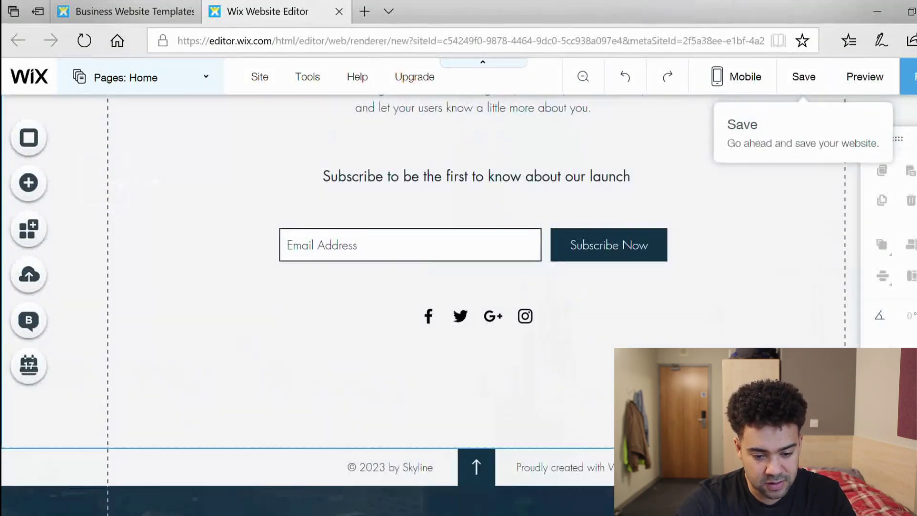
{"action": "scroll", "coordinate": [491, 384], "scroll_direction": "up", "scroll_amount": 10}
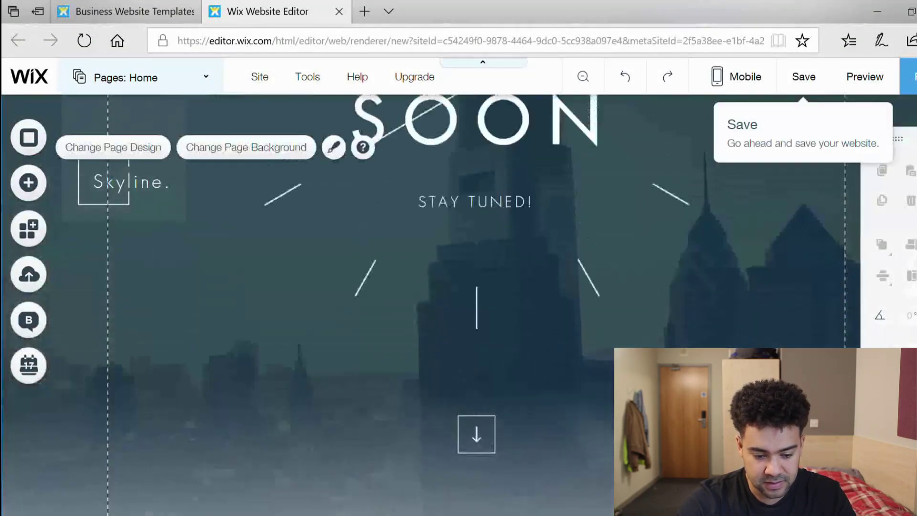
{"action": "scroll", "coordinate": [535, 401], "scroll_direction": "up", "scroll_amount": 7}
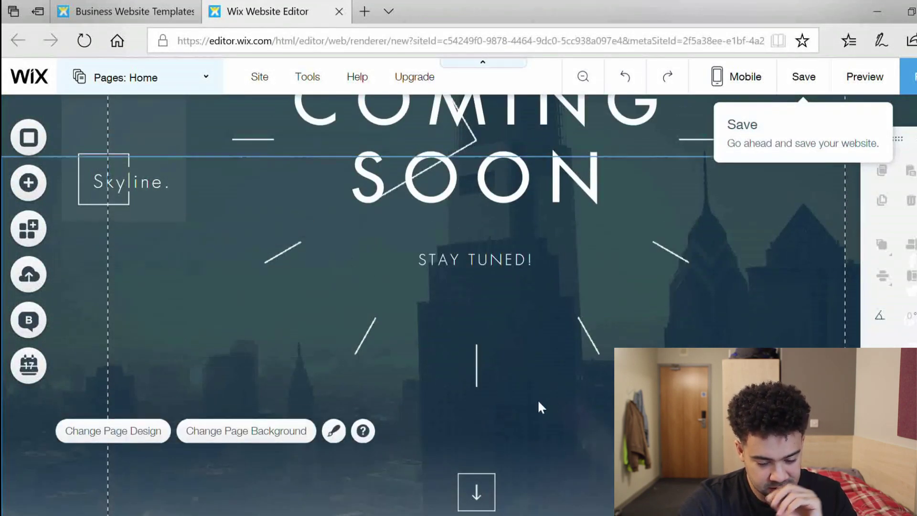
{"action": "scroll", "coordinate": [588, 390], "scroll_direction": "down", "scroll_amount": 3}
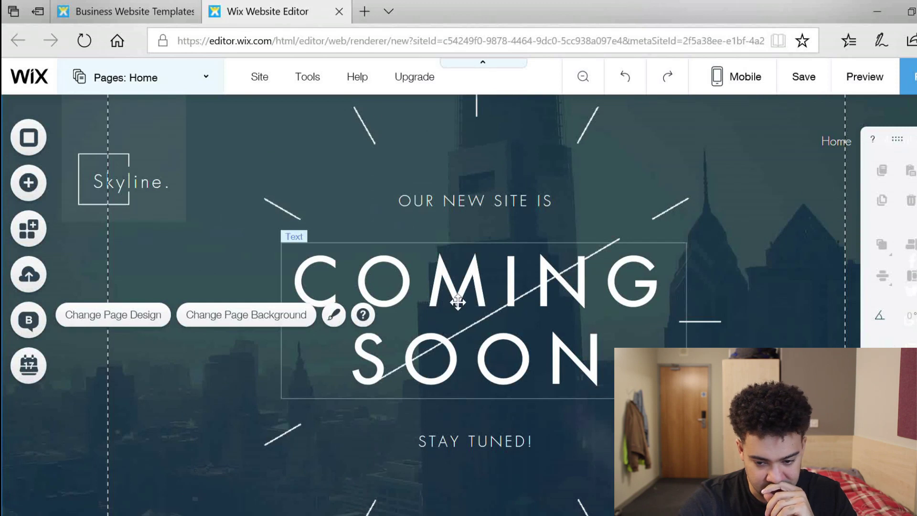
{"action": "left_click", "coordinate": [590, 310]}
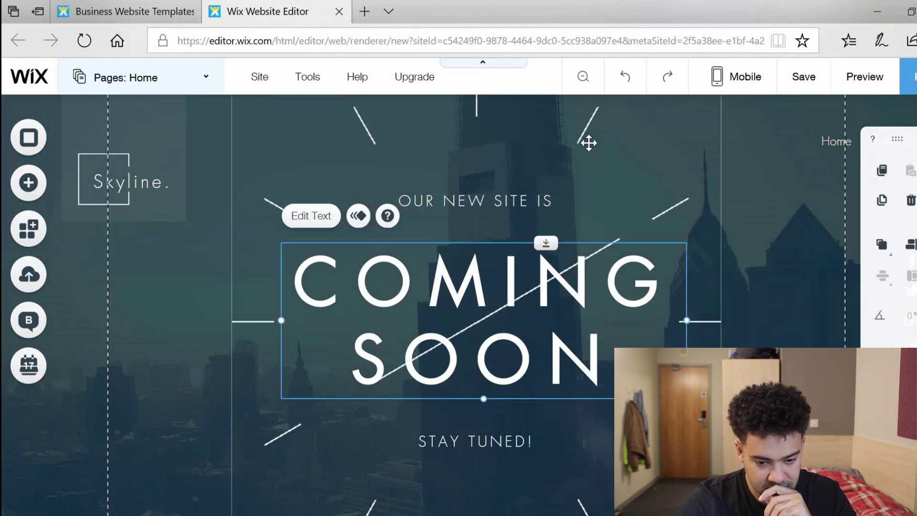
{"action": "left_click", "coordinate": [767, 223]}
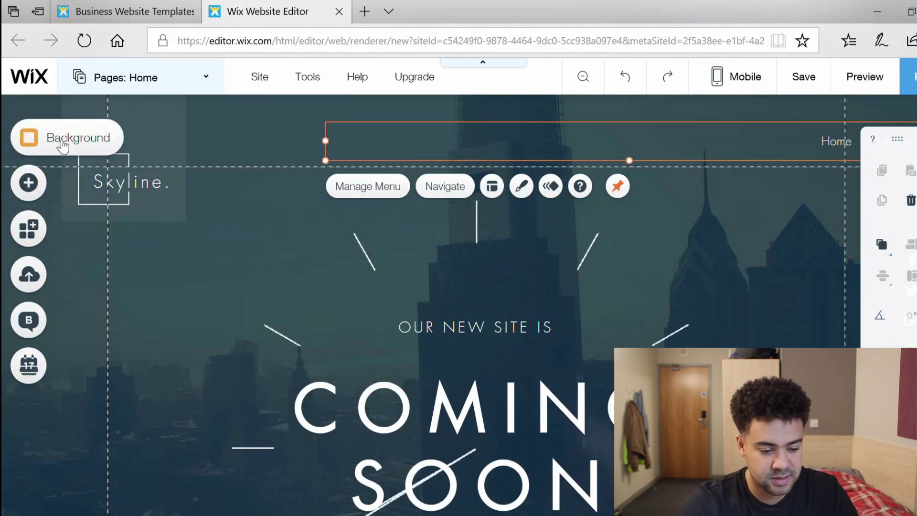
- Change the Home page background to the solid green site color #547F55
{"action": "left_click", "coordinate": [63, 143]}
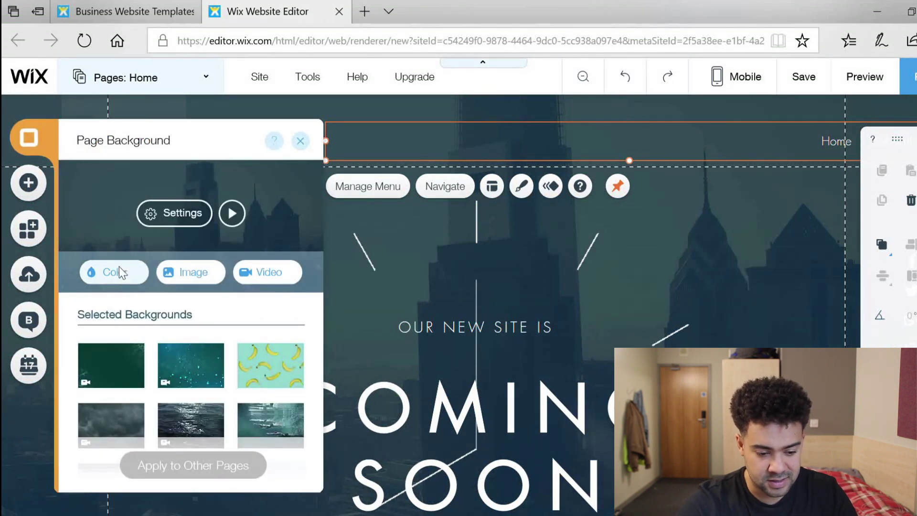
{"action": "left_click", "coordinate": [120, 267]}
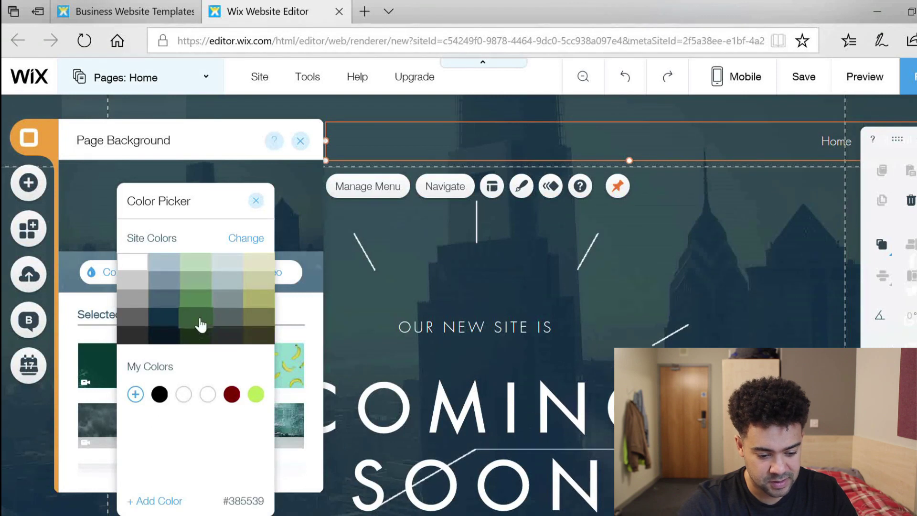
{"action": "left_click", "coordinate": [203, 309]}
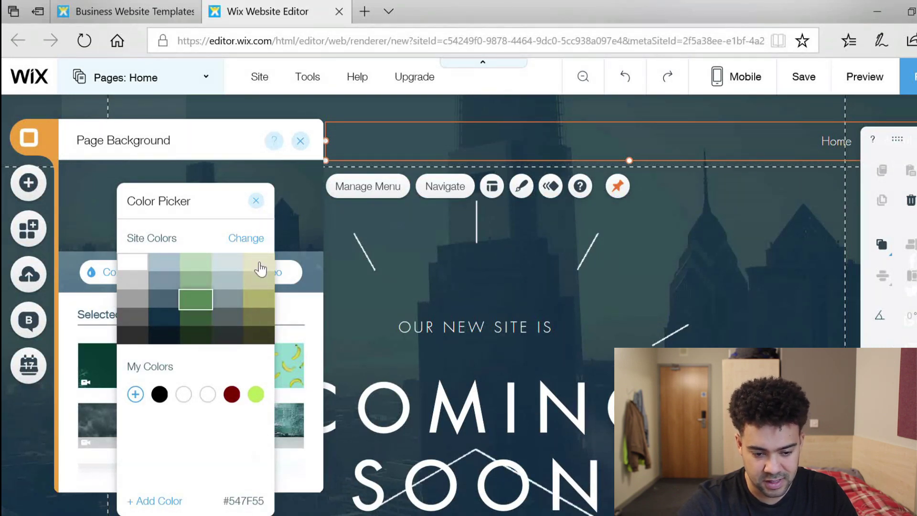
{"action": "left_click", "coordinate": [199, 307]}
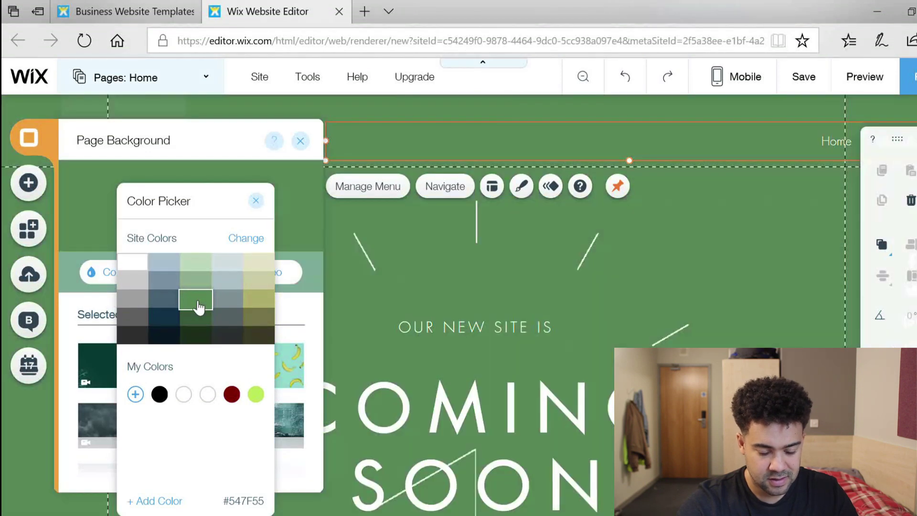
{"action": "left_click", "coordinate": [300, 142]}
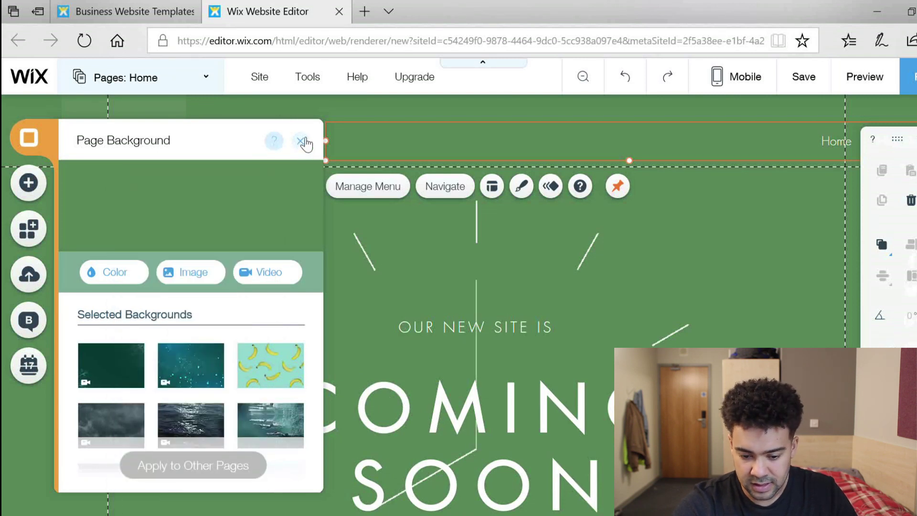
{"action": "left_click", "coordinate": [301, 141]}
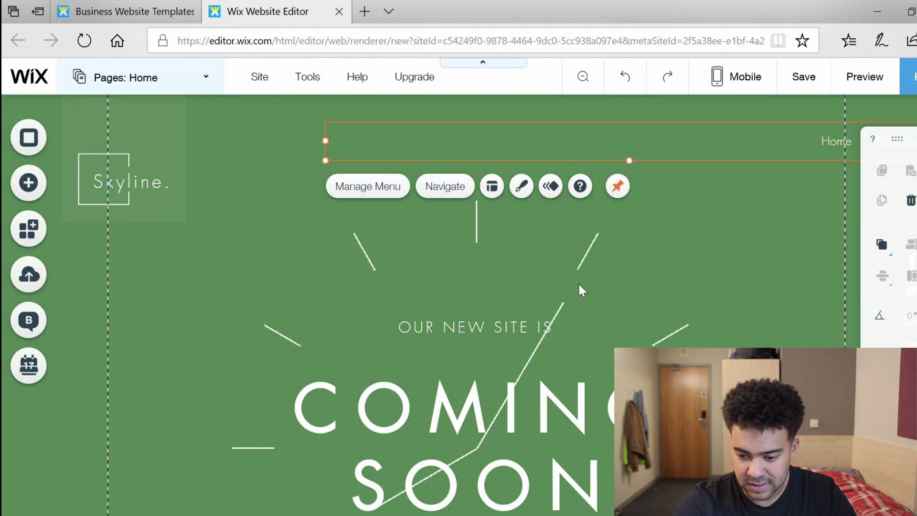
- Replace the large "COMING SOON" heading text with "Start Starting Up" on the Home page
{"action": "scroll", "coordinate": [473, 363], "scroll_direction": "down", "scroll_amount": 9}
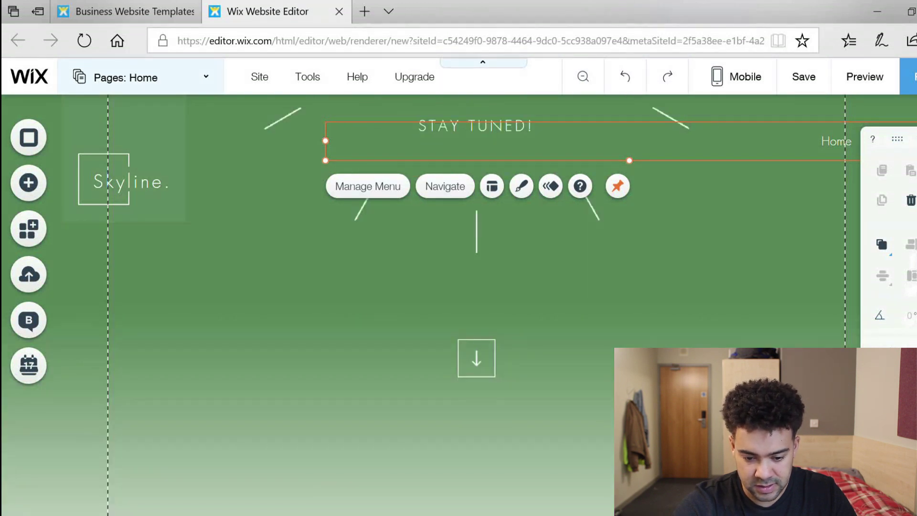
{"action": "scroll", "coordinate": [589, 359], "scroll_direction": "up", "scroll_amount": 6}
{"action": "left_click", "coordinate": [588, 358]}
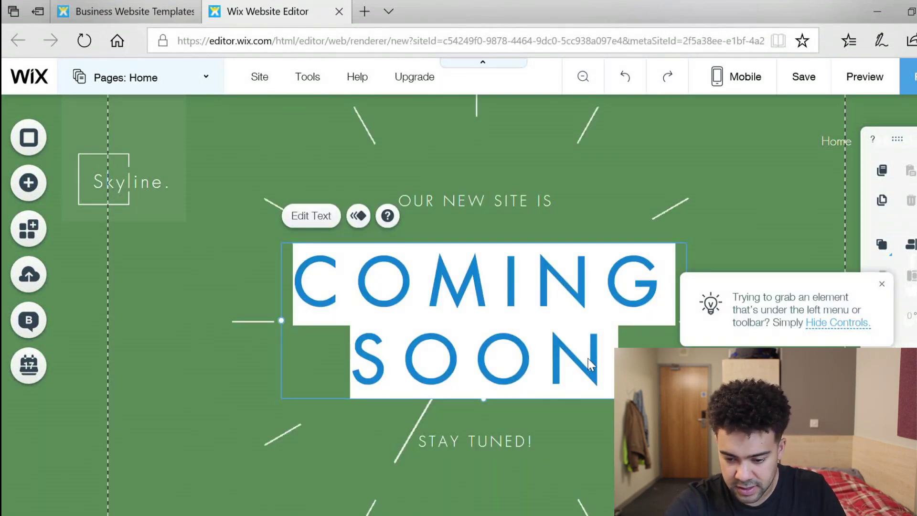
{"action": "left_click", "coordinate": [588, 358]}
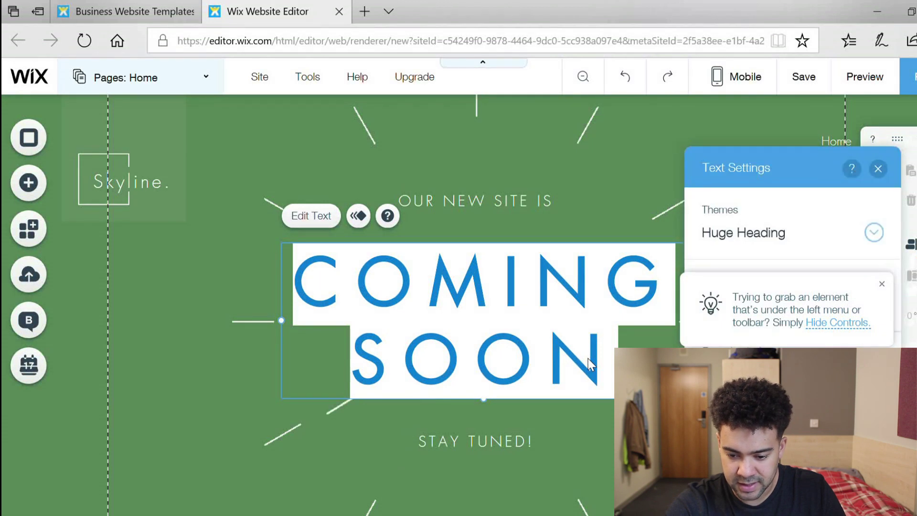
{"action": "type", "text": "S"}
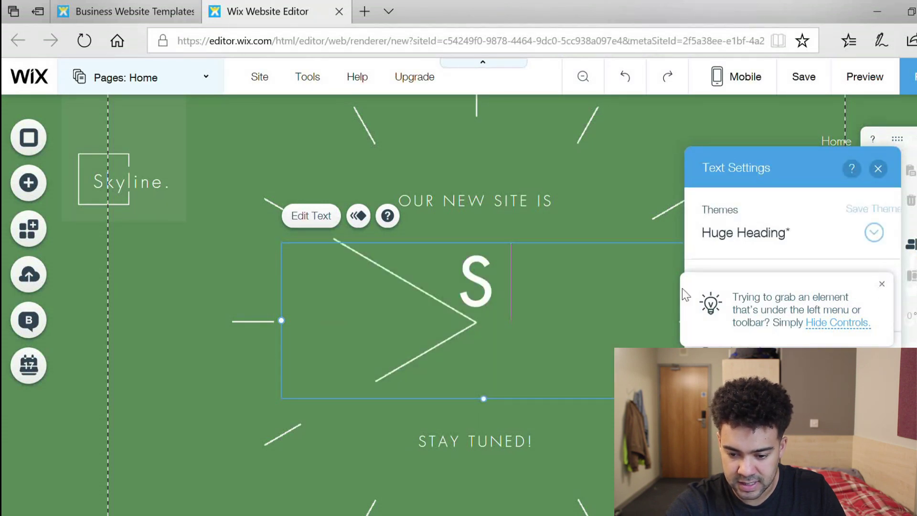
{"action": "type", "text": "tart"}
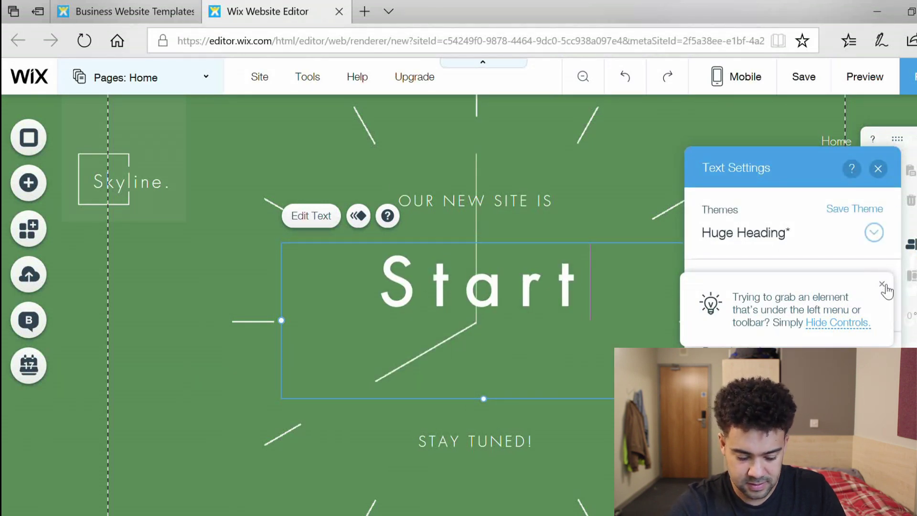
{"action": "left_click", "coordinate": [883, 285]}
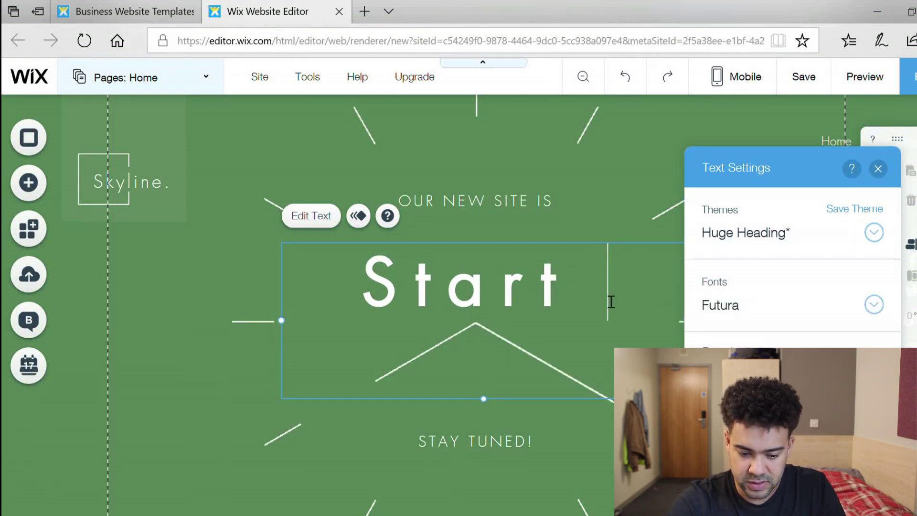
{"action": "type", "text": "Star"}
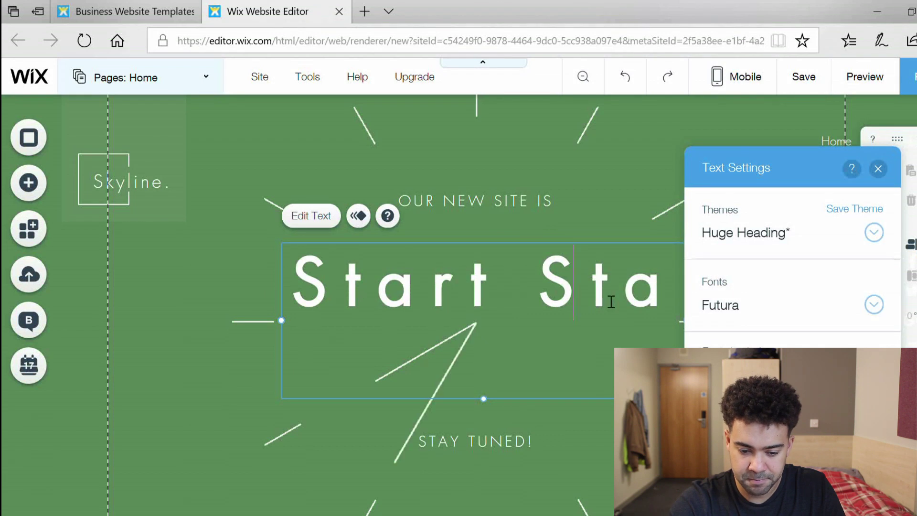
{"action": "type", "text": "tin"}
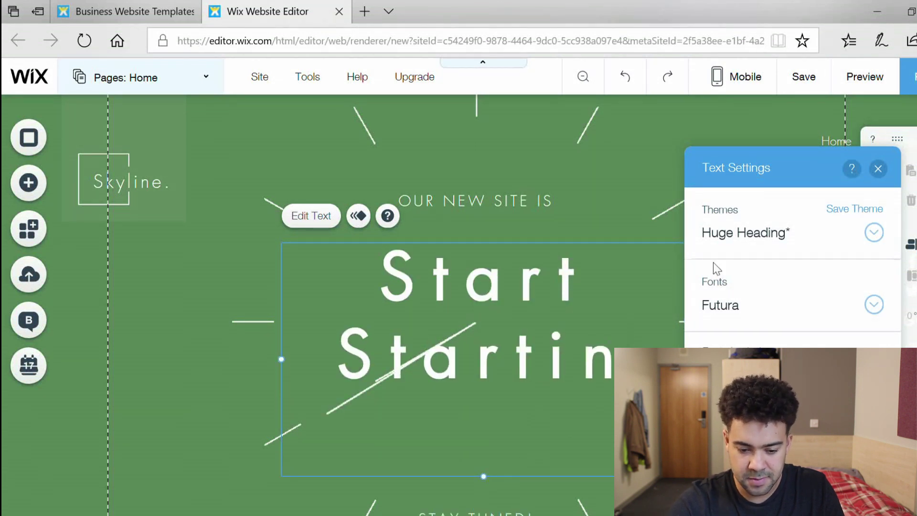
{"action": "type", "text": "g Up"}
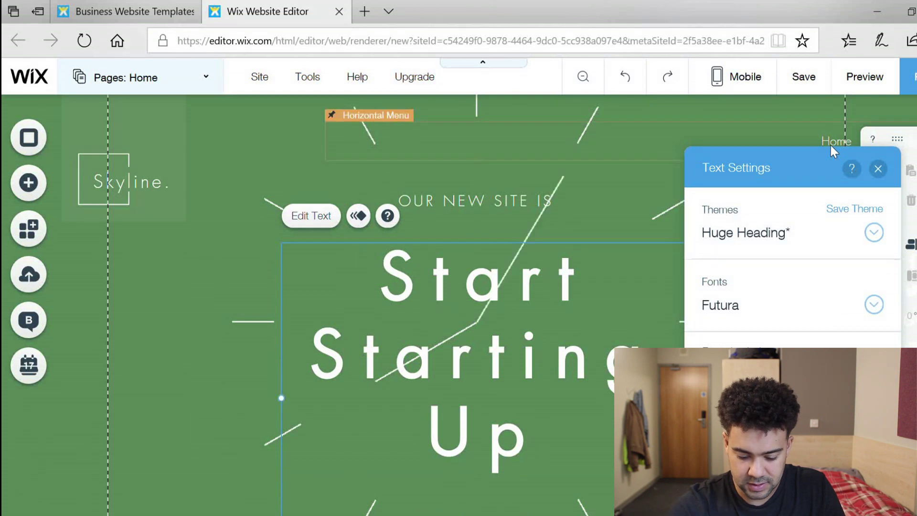
{"action": "scroll", "coordinate": [573, 287], "scroll_direction": "down", "scroll_amount": 2}
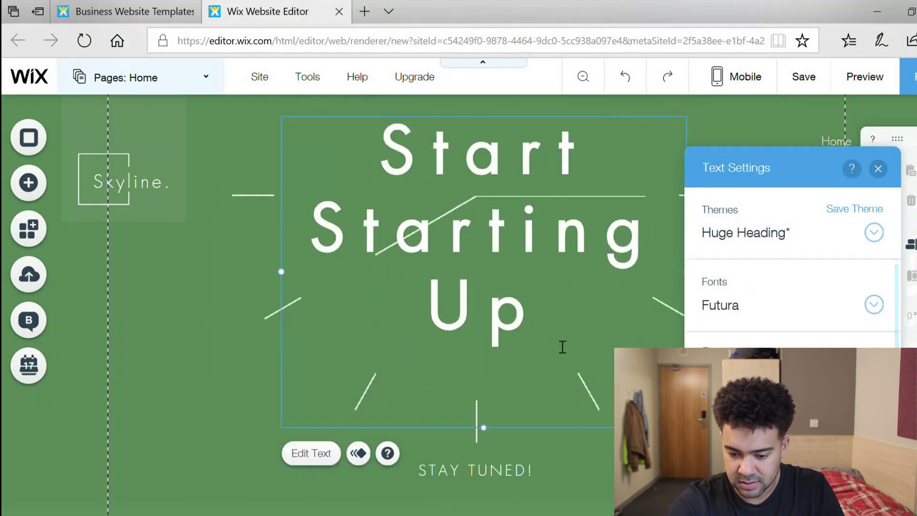
- Add an exclamation mark to the end of the large "Start Starting Up" heading and finish editing its text
{"action": "type", "text": "!"}
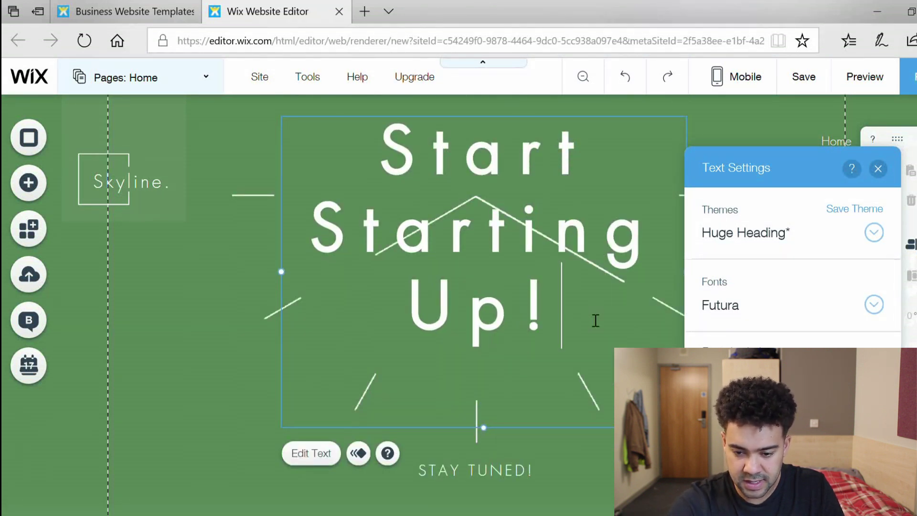
{"action": "left_click", "coordinate": [878, 169]}
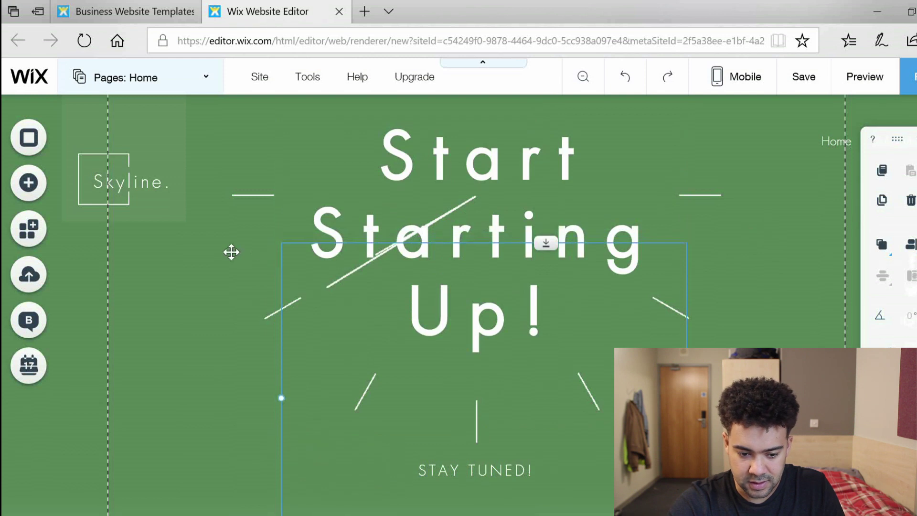
- Delete the image of radiating lines behind the large heading on the Home page
{"action": "scroll", "coordinate": [237, 325], "scroll_direction": "up", "scroll_amount": 3}
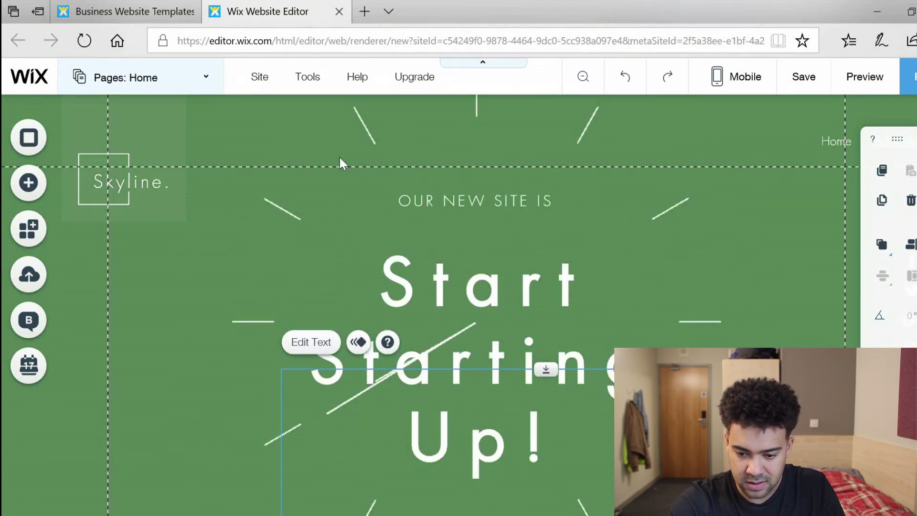
{"action": "scroll", "coordinate": [378, 139], "scroll_direction": "up", "scroll_amount": 3}
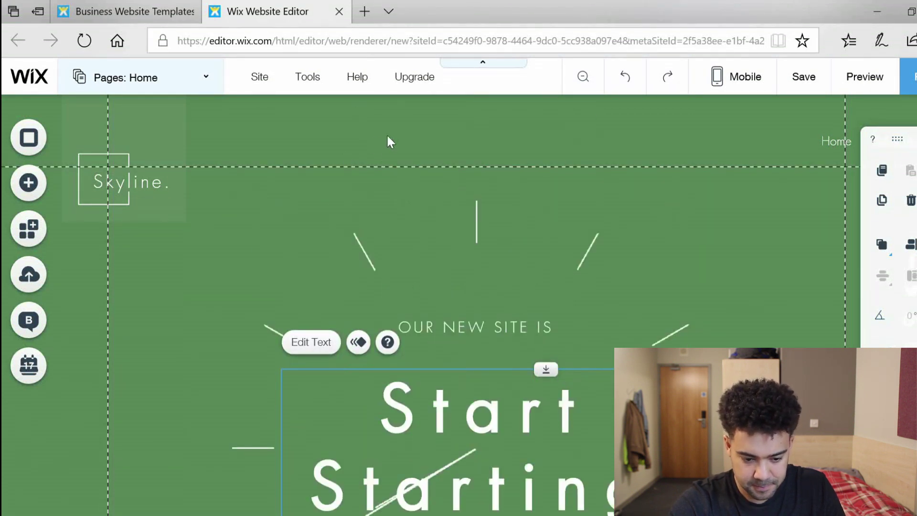
{"action": "left_click", "coordinate": [476, 229]}
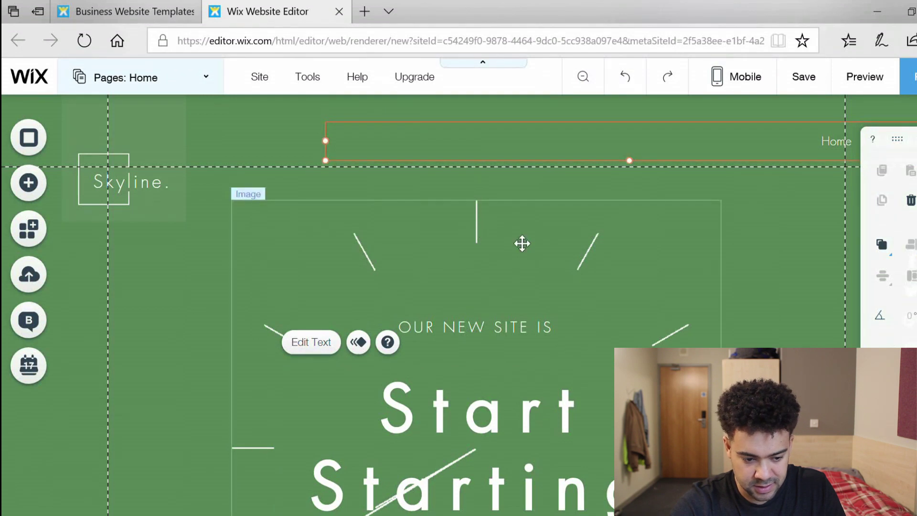
{"action": "left_click", "coordinate": [522, 244]}
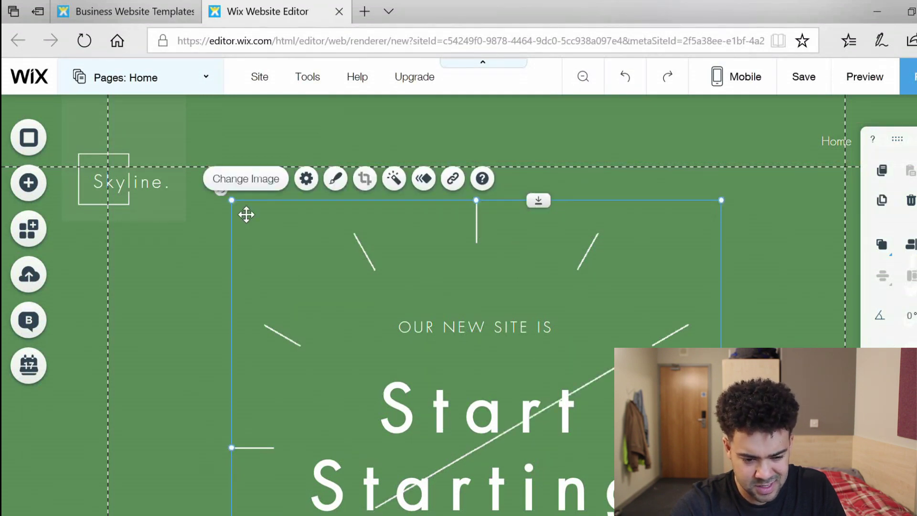
{"action": "key", "text": "Escape"}
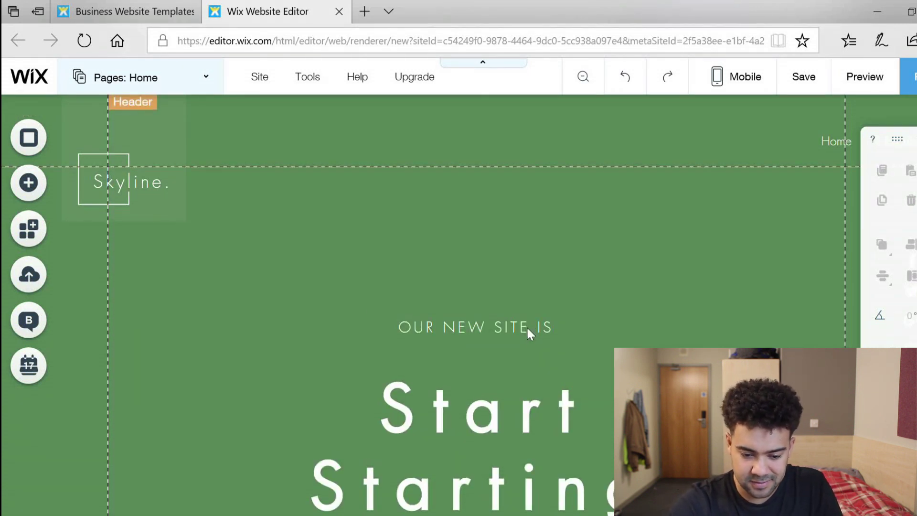
- Replace the "OUR NEW SITE IS" line above the large heading with "WELCOME TO"
{"action": "double_click", "coordinate": [554, 334]}
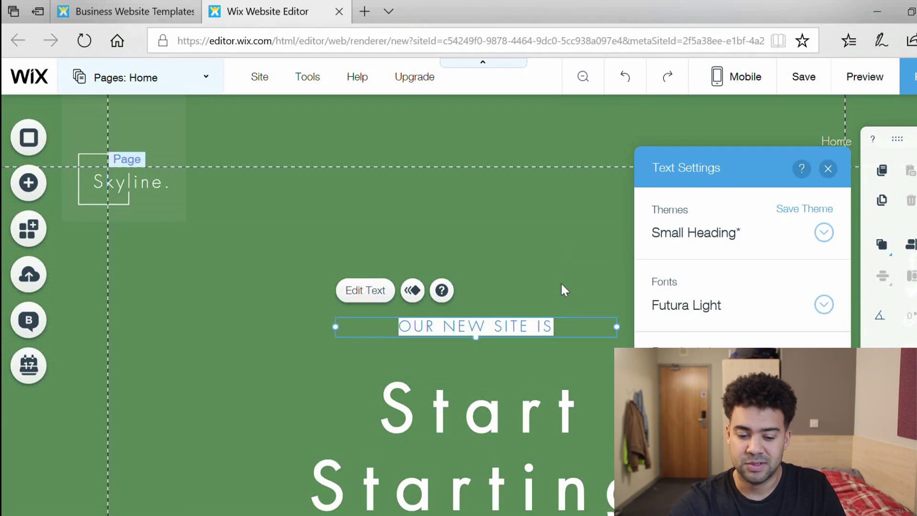
{"action": "type", "text": "WE"}
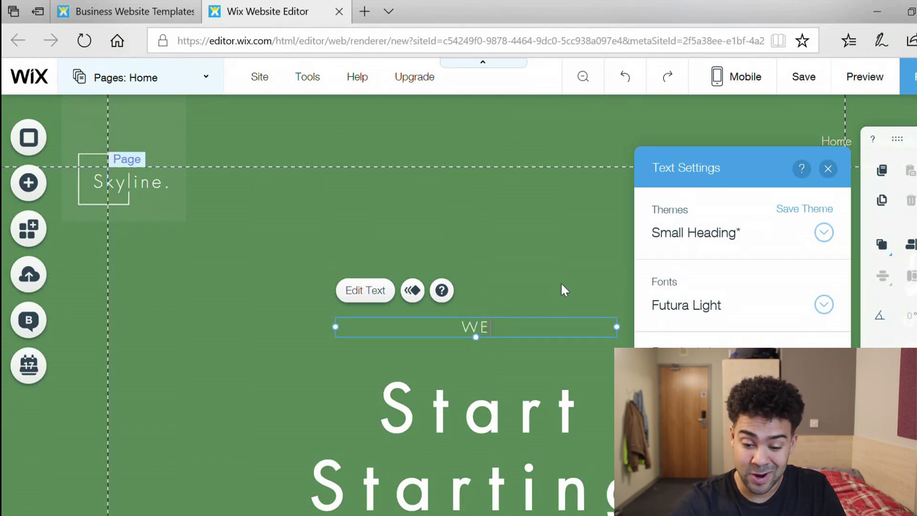
{"action": "type", "text": "LC"}
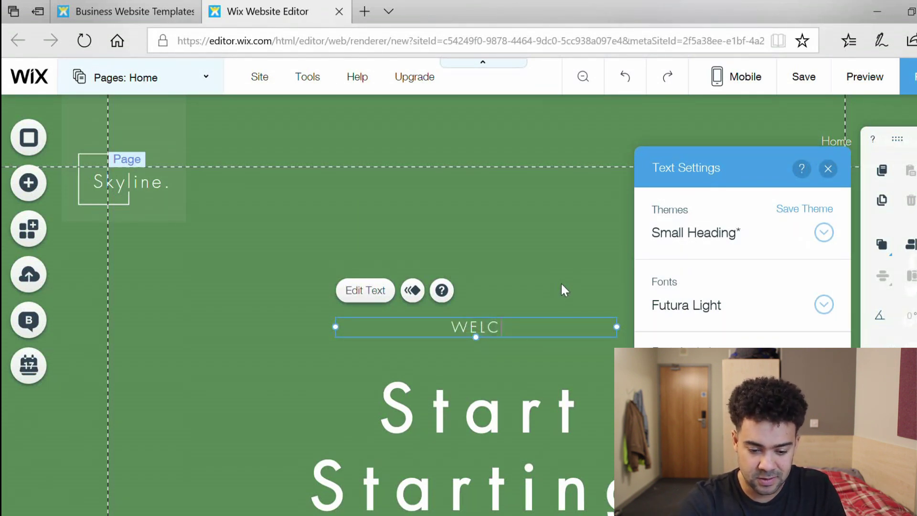
{"action": "type", "text": "OM TO"}
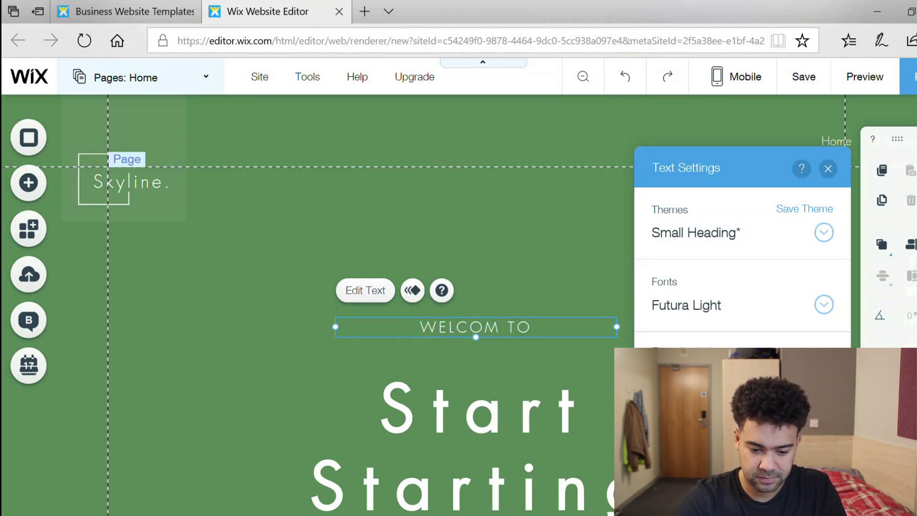
{"action": "key", "text": "Escape"}
{"action": "scroll", "coordinate": [693, 208], "scroll_direction": "down", "scroll_amount": 2}
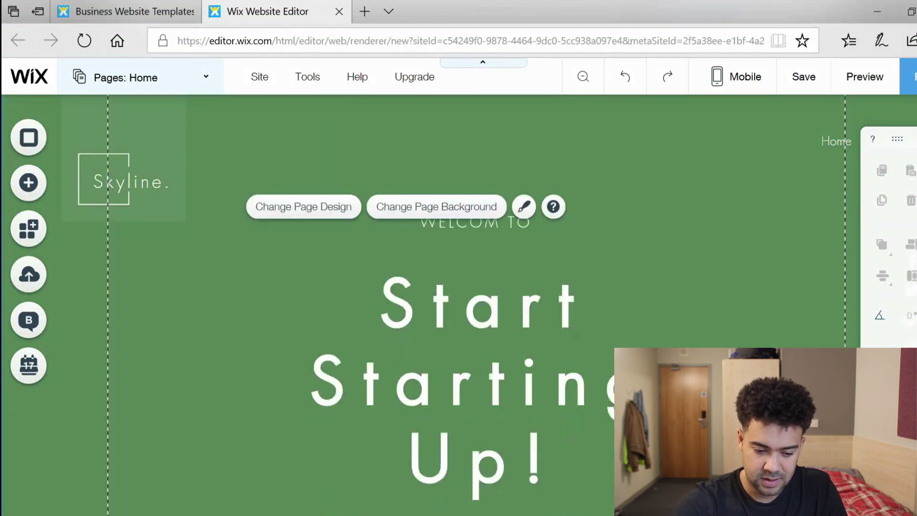
{"action": "left_click", "coordinate": [511, 231]}
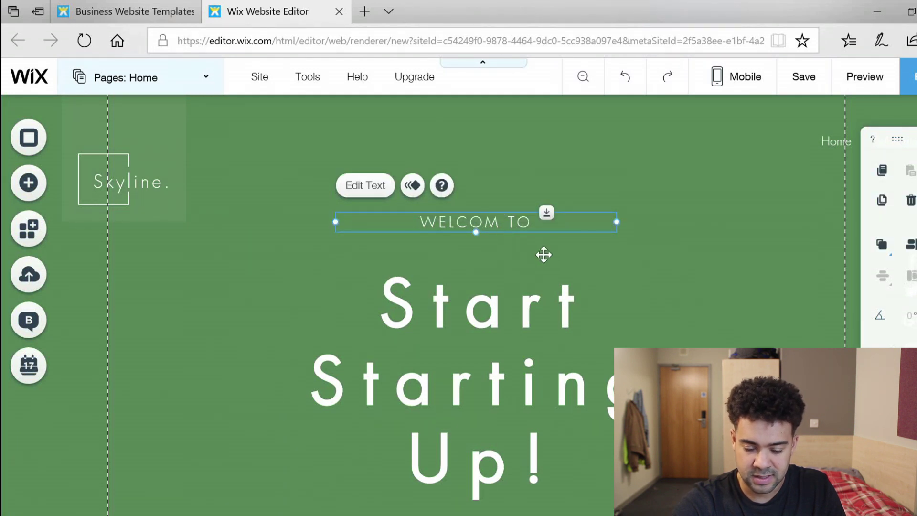
{"action": "double_click", "coordinate": [518, 221]}
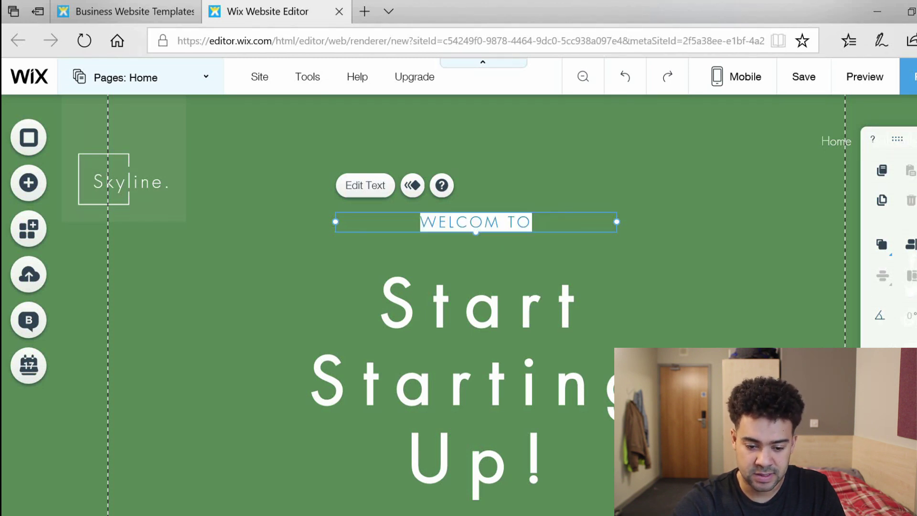
{"action": "left_click", "coordinate": [505, 226]}
{"action": "type", "text": "E"}
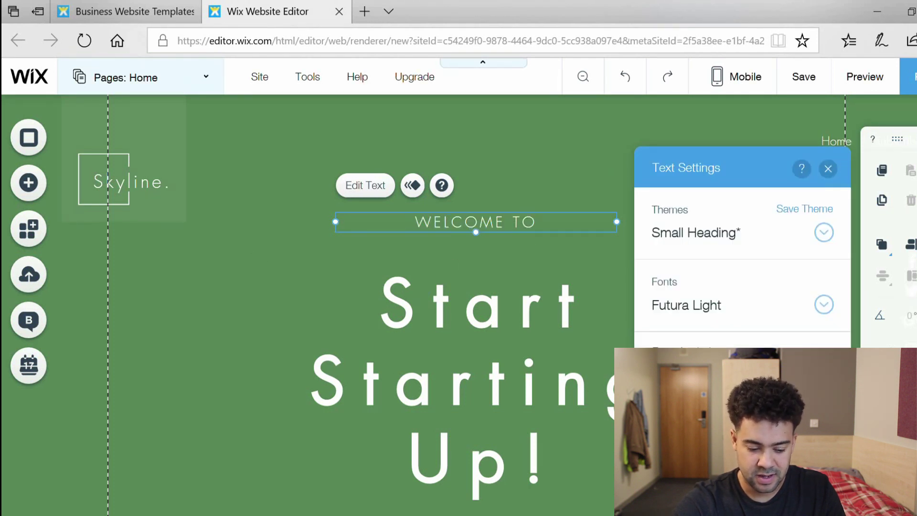
{"action": "key", "text": "Escape"}
- Try to open the "ABOUT SKYLINE" heading on the Home page for editing
{"action": "scroll", "coordinate": [458, 306], "scroll_direction": "down", "scroll_amount": 6}
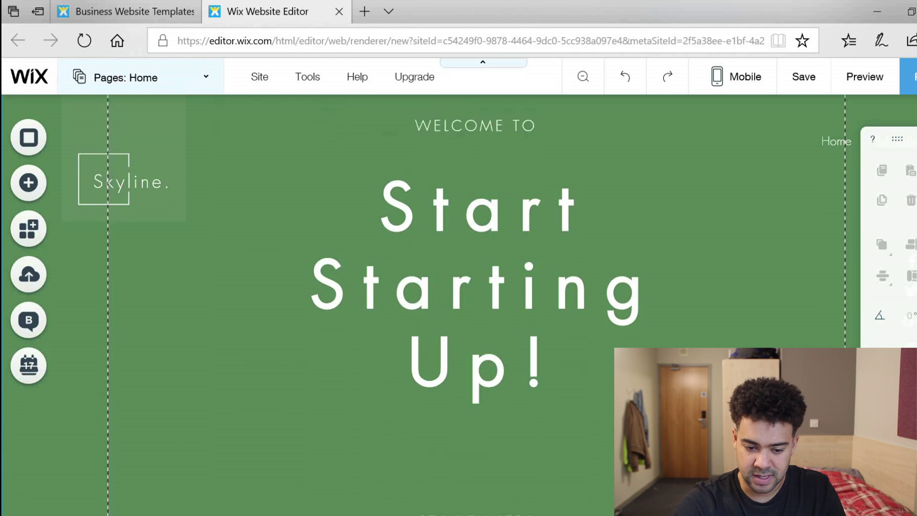
{"action": "scroll", "coordinate": [459, 306], "scroll_direction": "down", "scroll_amount": 8}
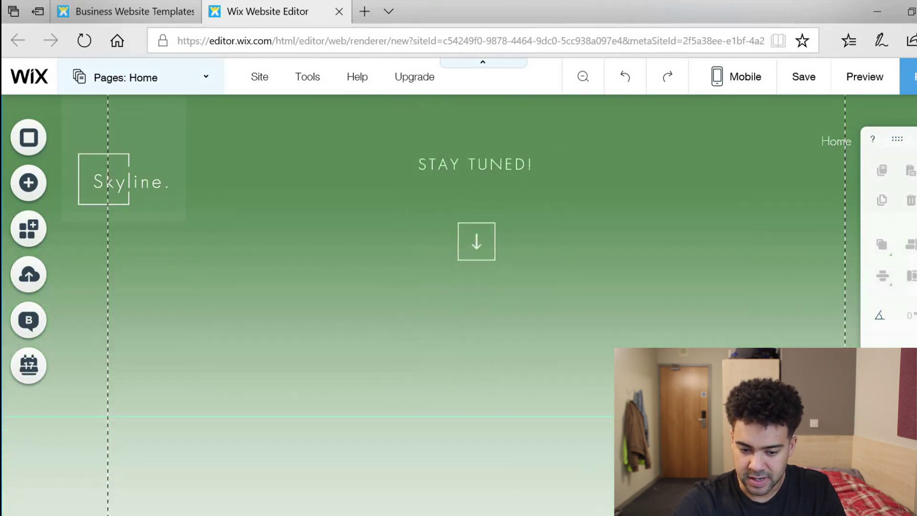
{"action": "scroll", "coordinate": [473, 154], "scroll_direction": "down", "scroll_amount": 5}
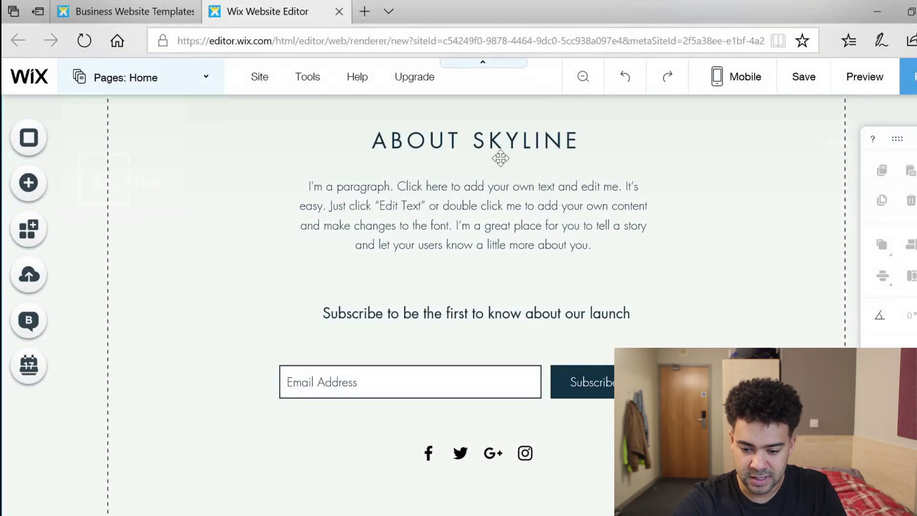
{"action": "double_click", "coordinate": [533, 146]}
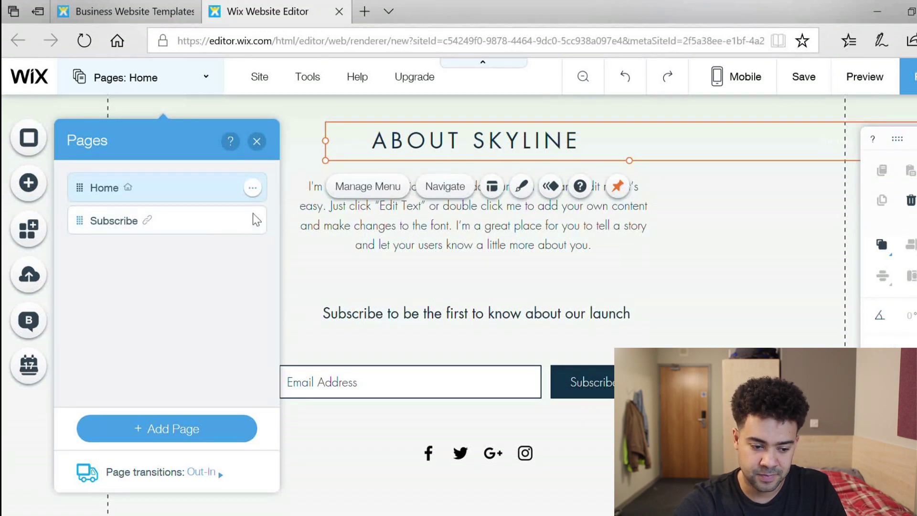
{"action": "key", "text": "Escape"}
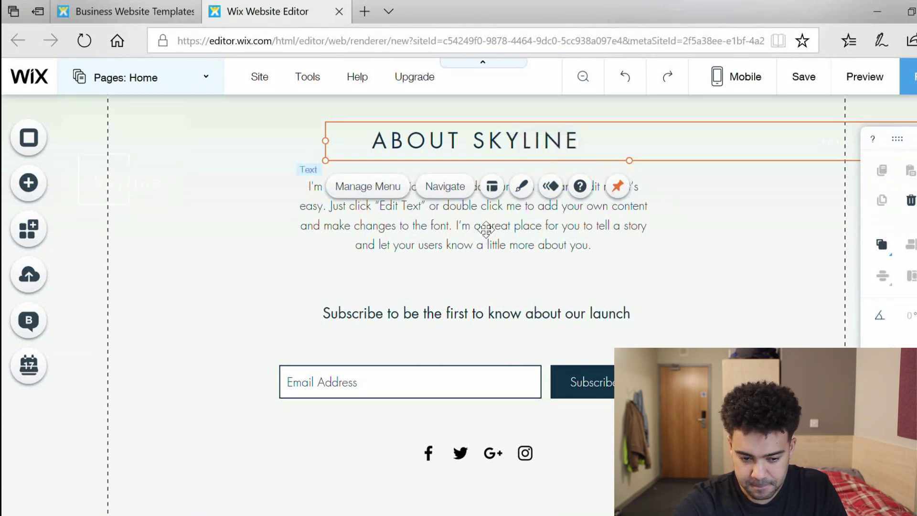
- Replace the placeholder paragraph under the "ABOUT SKYLINE" heading with "Here's the newsletter. Sign up below!"
{"action": "left_click", "coordinate": [395, 220]}
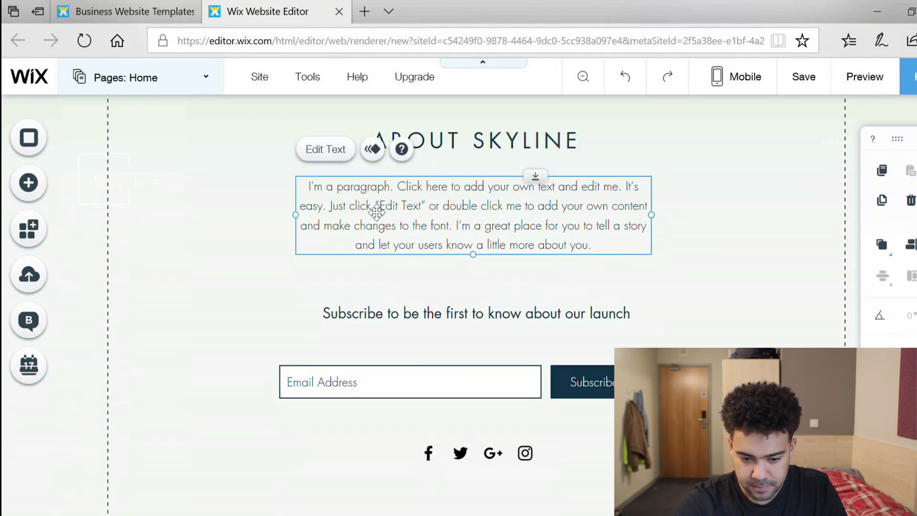
{"action": "double_click", "coordinate": [588, 252]}
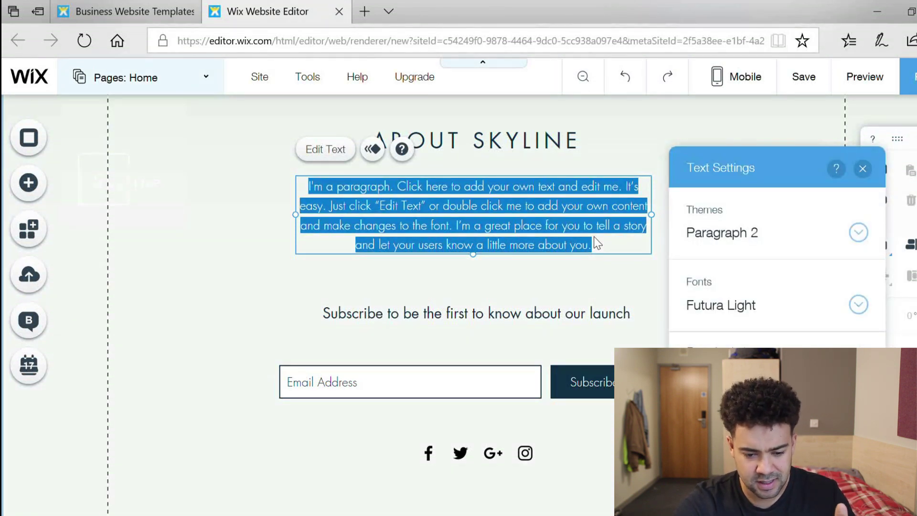
{"action": "type", "text": "hWERE'"}
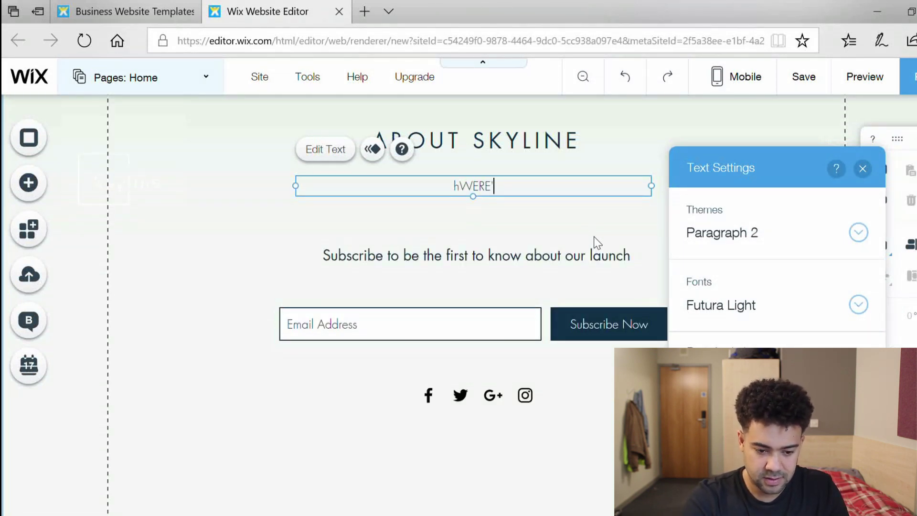
{"action": "key", "text": "BackSpace"}
{"action": "key", "text": "BackSpace"}
{"action": "key", "text": "BackSpace"}
{"action": "key", "text": "BackSpace"}
{"action": "key", "text": "BackSpace"}
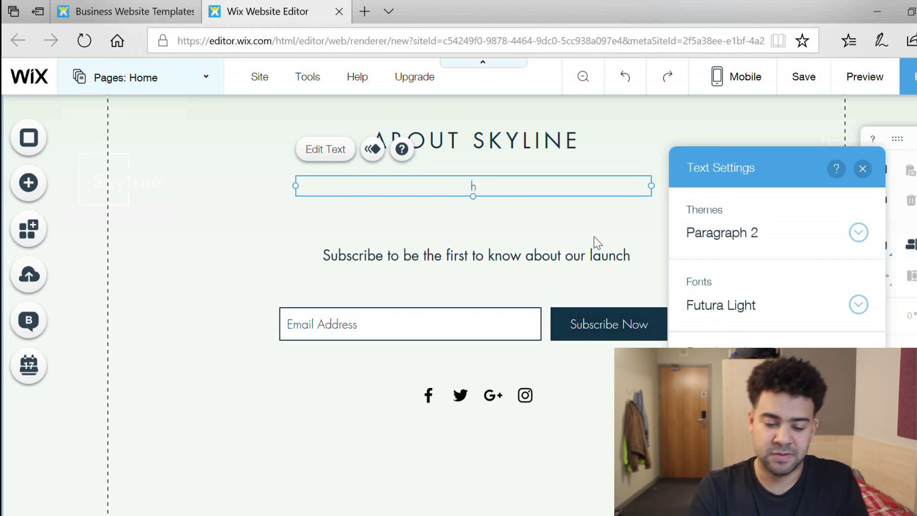
{"action": "key", "text": "BackSpace"}
{"action": "type", "text": "H"}
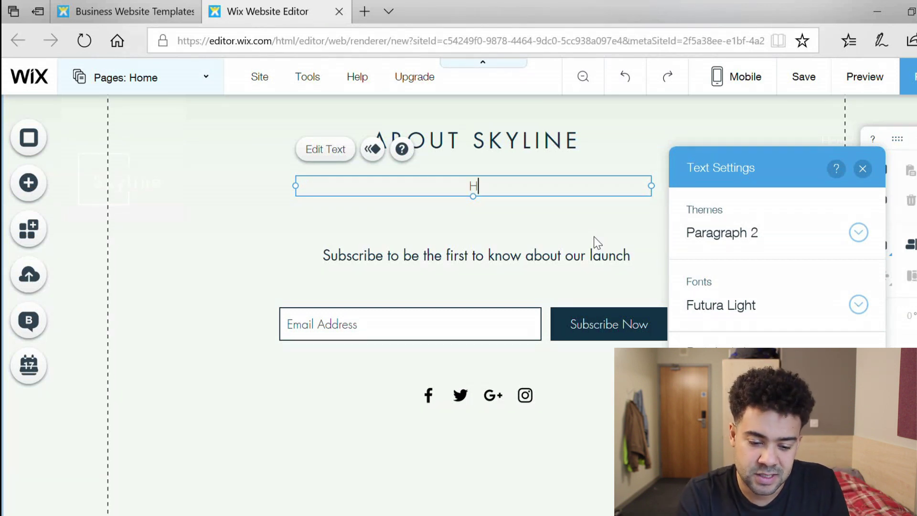
{"action": "type", "text": "ere's th"}
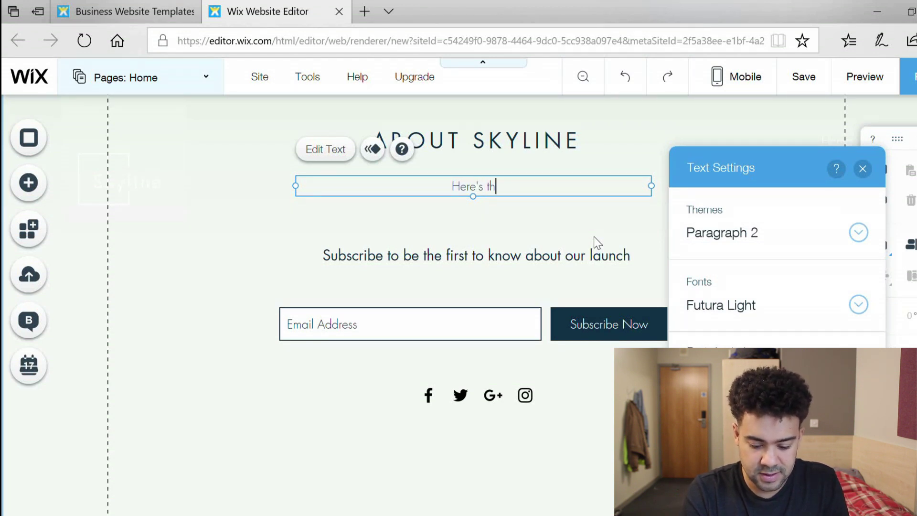
{"action": "type", "text": "e"}
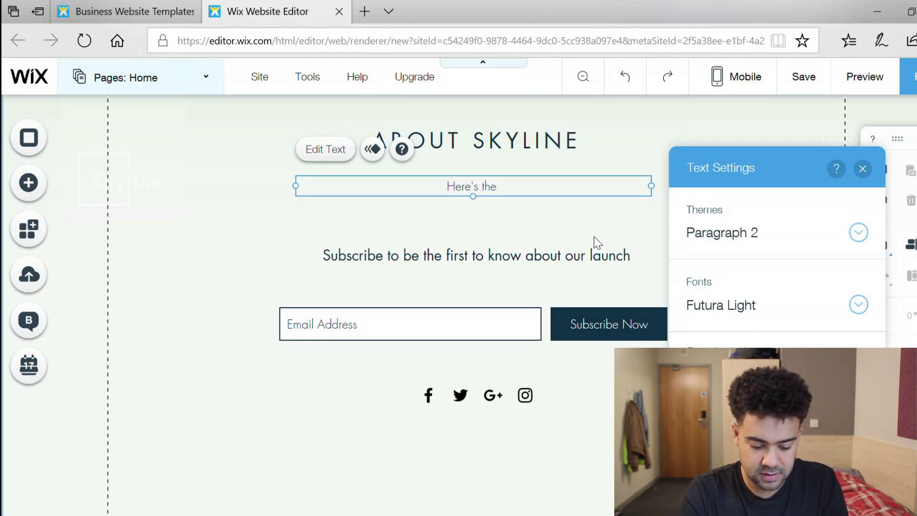
{"action": "type", "text": " newsletter. S"}
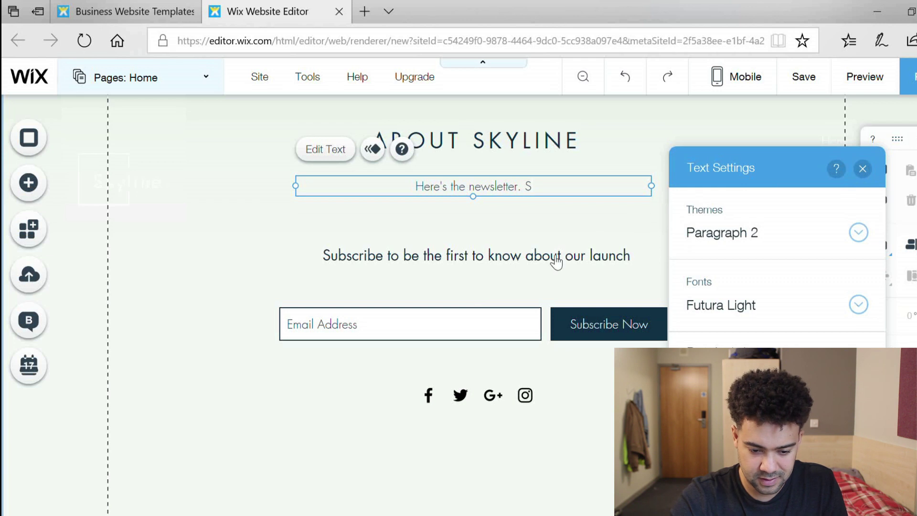
{"action": "type", "text": "ign "}
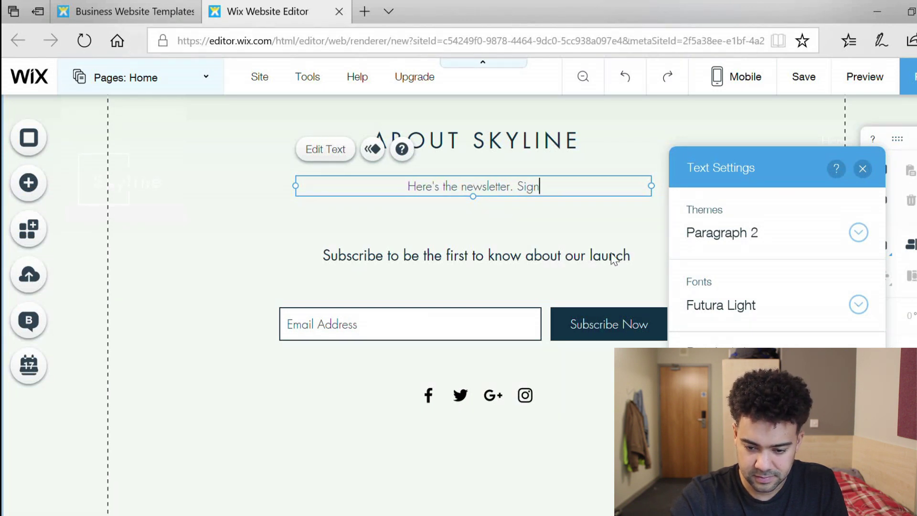
{"action": "type", "text": "up"}
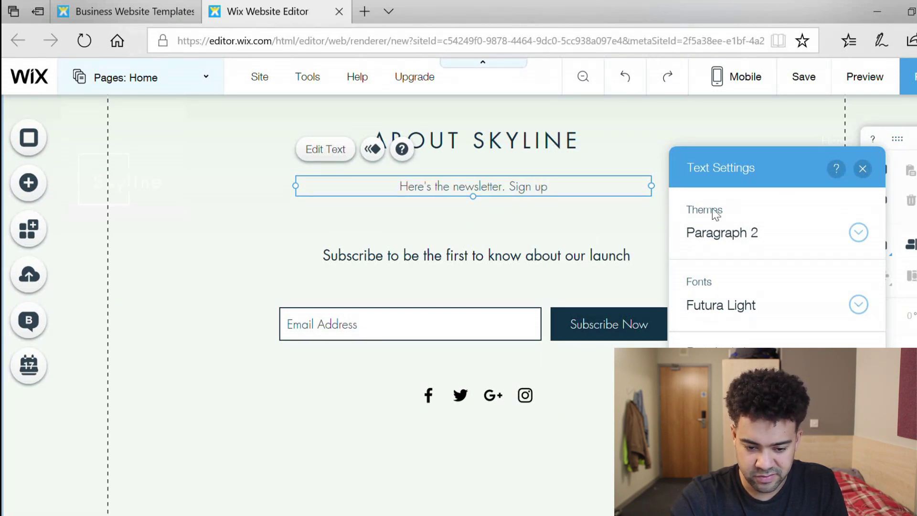
{"action": "type", "text": " bel"}
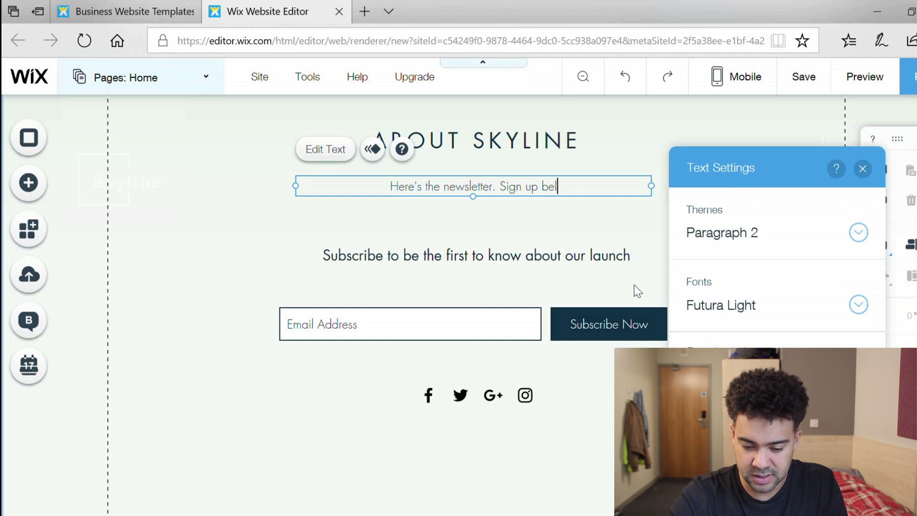
{"action": "type", "text": "ow!"}
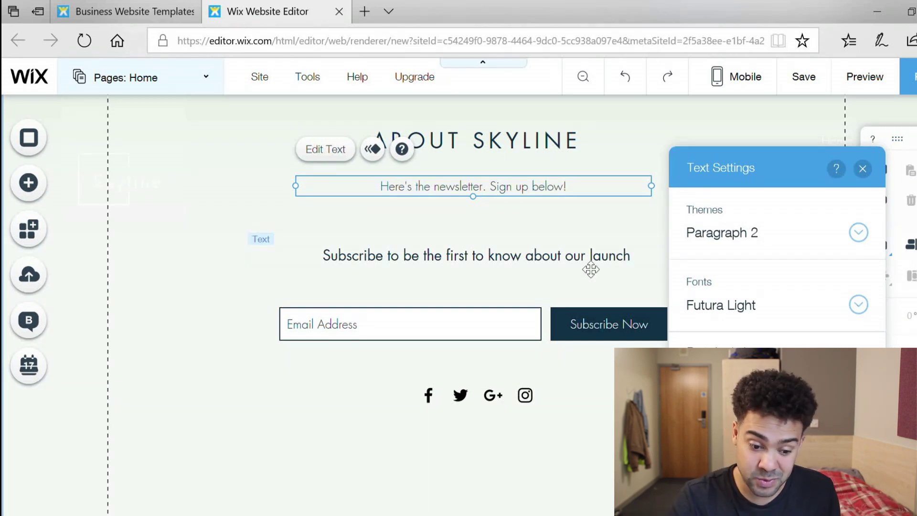
- Change the "Subscribe to be the first to know about our launch" line above the email field to "Subscribe up now!"
{"action": "left_click", "coordinate": [569, 264]}
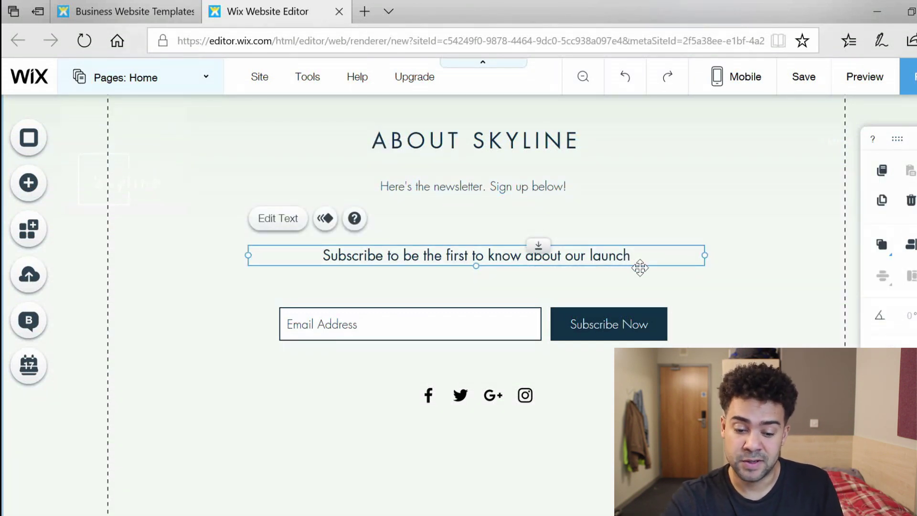
{"action": "double_click", "coordinate": [629, 255]}
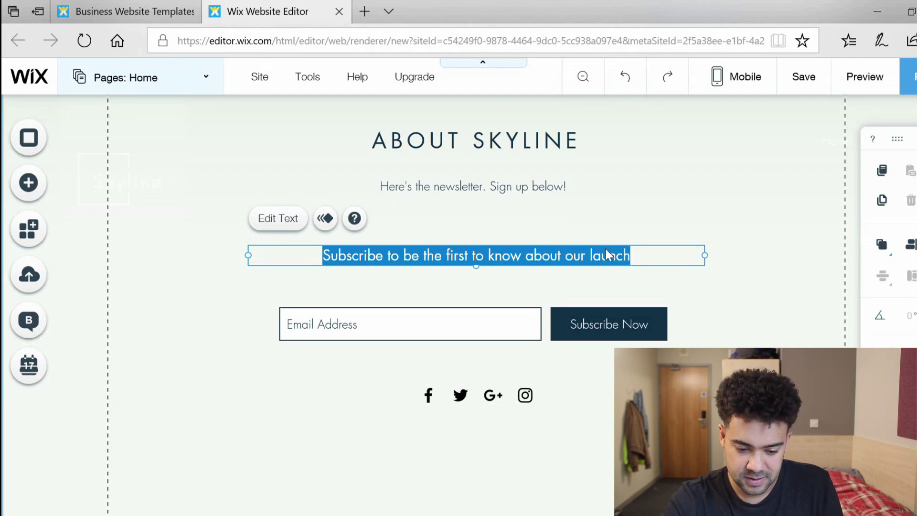
{"action": "left_click", "coordinate": [614, 254]}
{"action": "left_click_drag", "start_coordinate": [645, 256], "coordinate": [414, 264]}
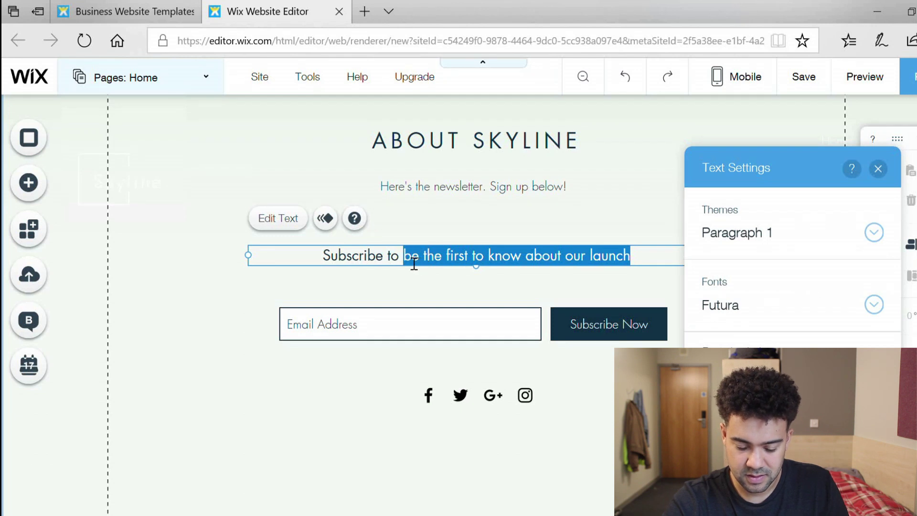
{"action": "key", "text": "BackSpace"}
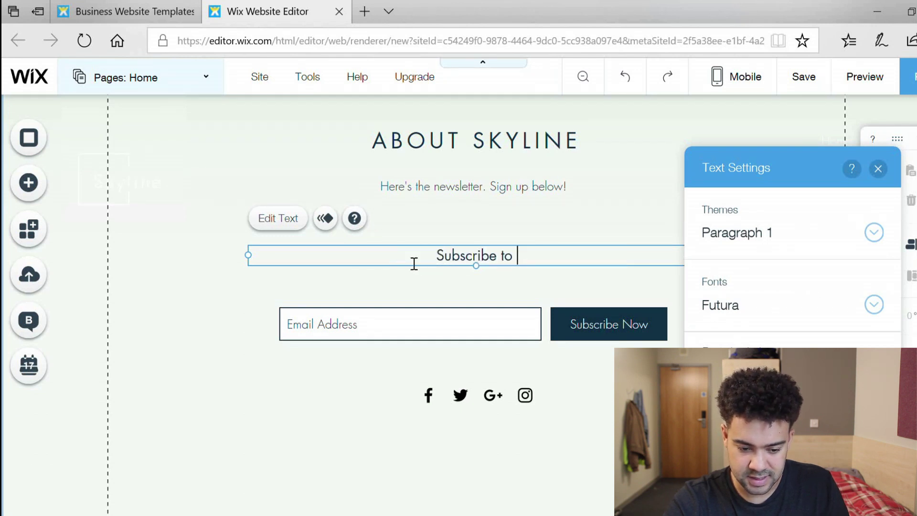
{"action": "key", "text": "BackSpace"}
{"action": "key", "text": "BackSpace"}
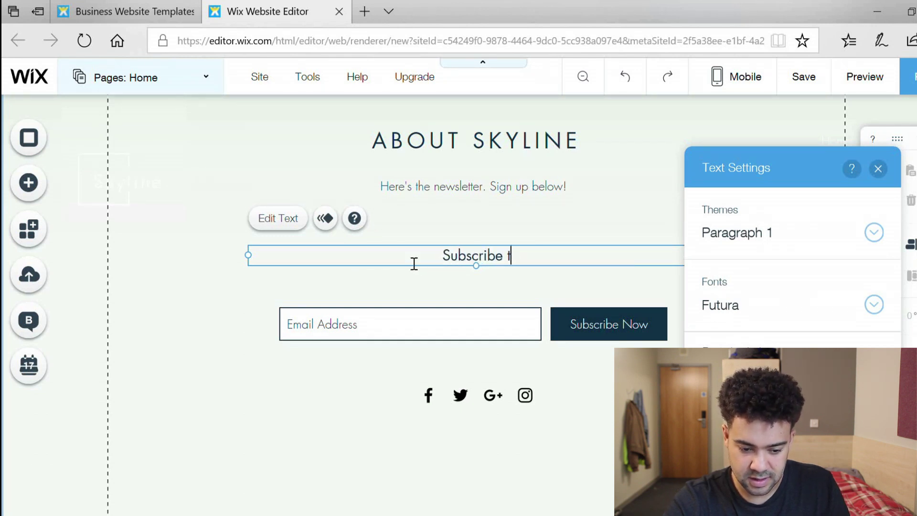
{"action": "key", "text": "BackSpace"}
{"action": "key", "text": "BackSpace"}
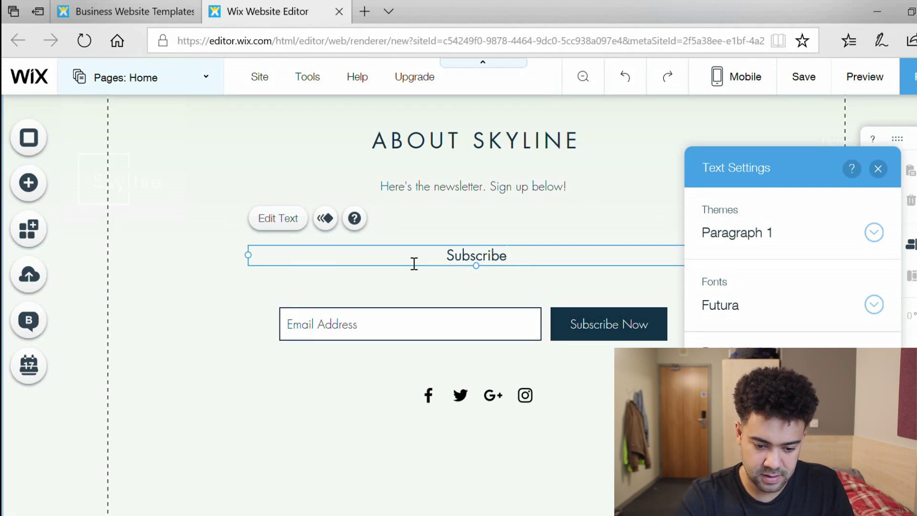
{"action": "type", "text": "up"}
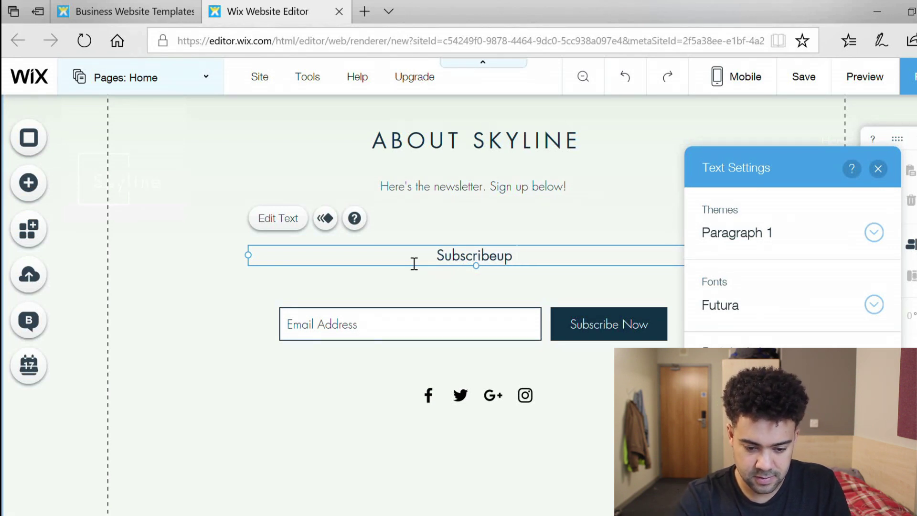
{"action": "type", "text": " npw!"}
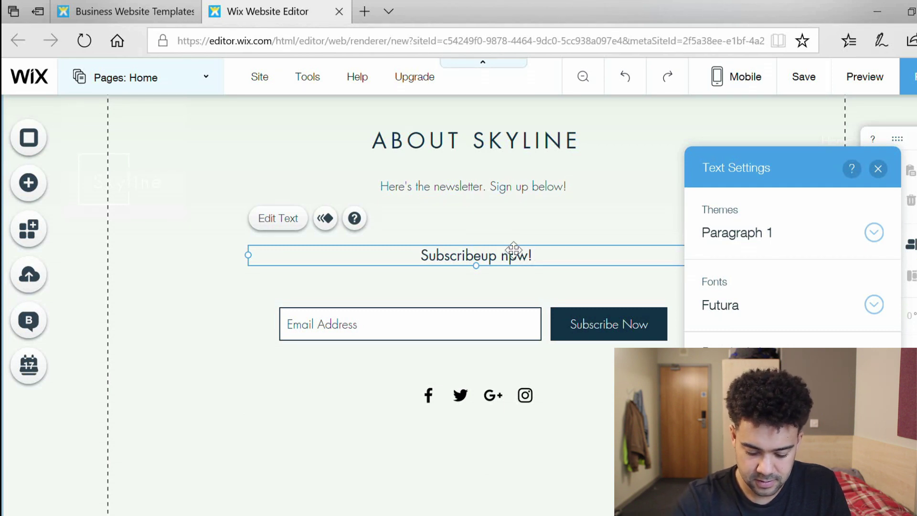
{"action": "key", "text": "BackSpace"}
{"action": "type", "text": "o"}
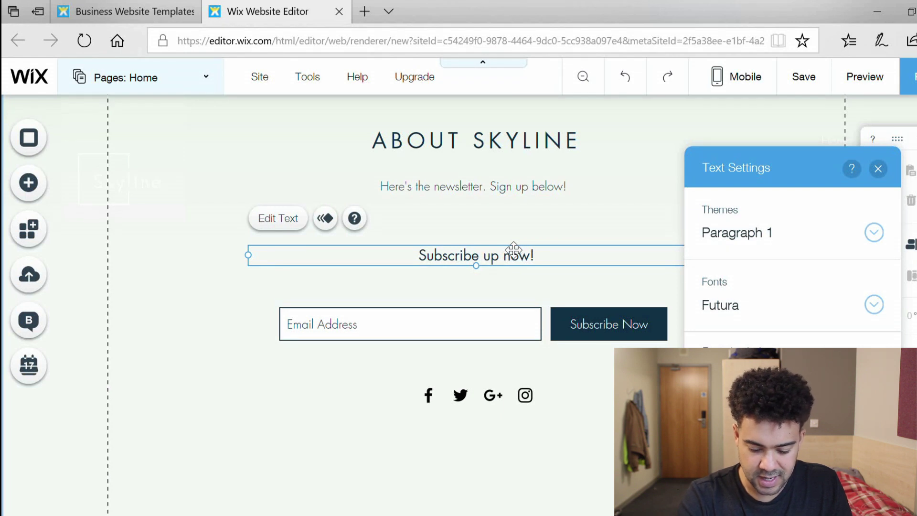
- Replace the word "Subscribe" with "Sign" in the line above the email field so it reads "Sign up now!"
{"action": "key", "text": "BackSpace"}
{"action": "key", "text": "BackSpace"}
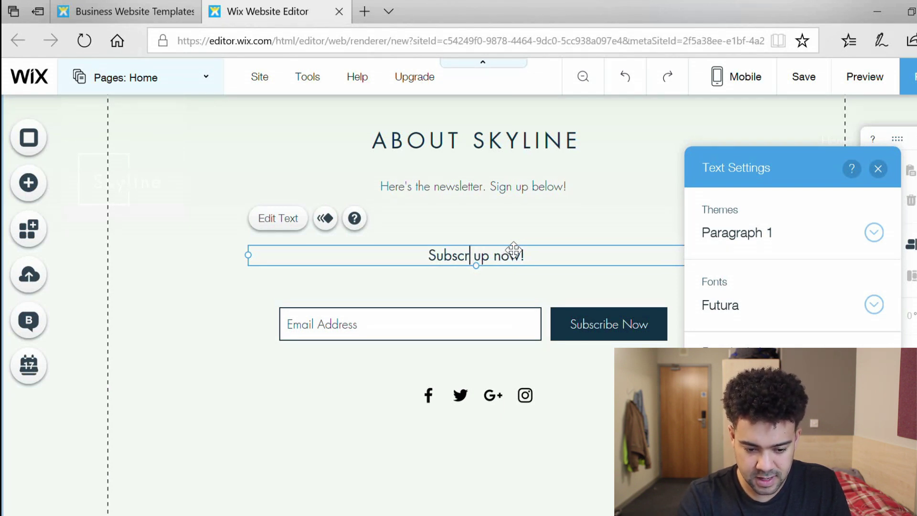
{"action": "key", "text": "BackSpace"}
{"action": "key", "text": "BackSpace"}
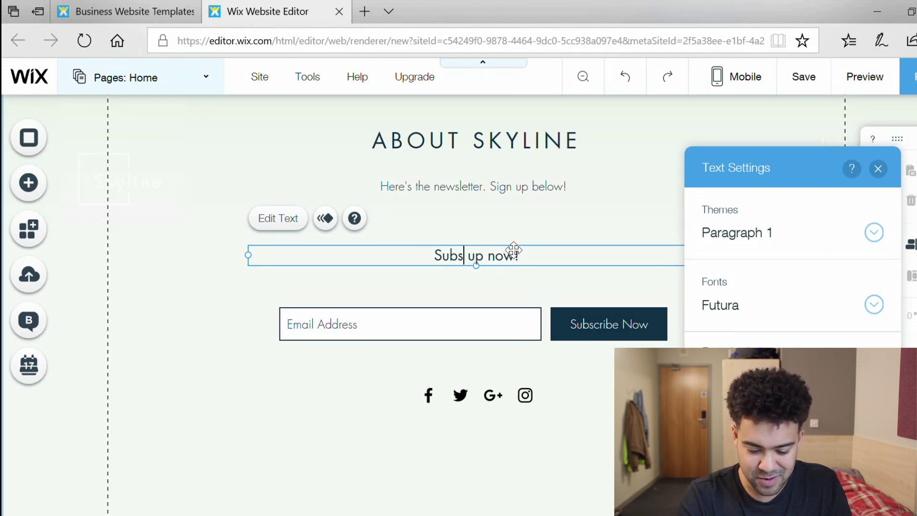
{"action": "key", "text": "BackSpace"}
{"action": "key", "text": "BackSpace"}
{"action": "key", "text": "BackSpace"}
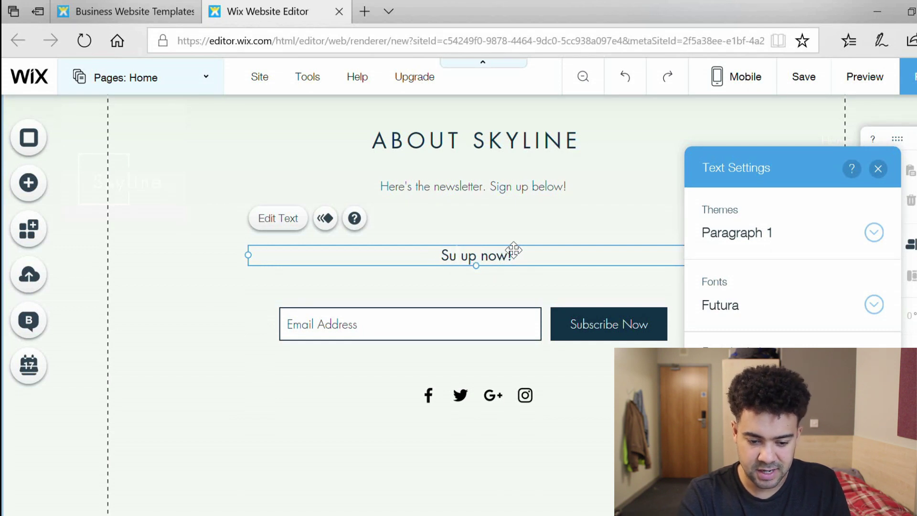
{"action": "type", "text": "ign"}
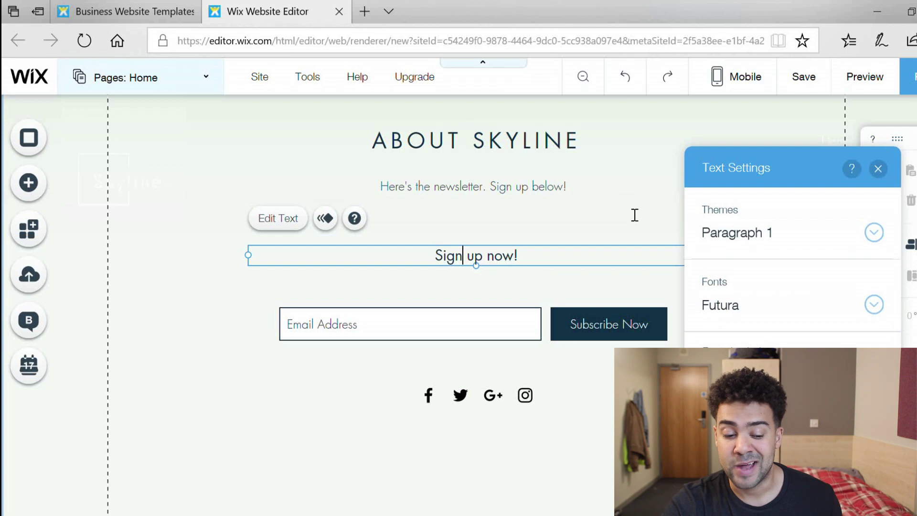
- Open the site menu's page list and examine its Home and Subscribe entries
{"action": "left_click", "coordinate": [566, 151]}
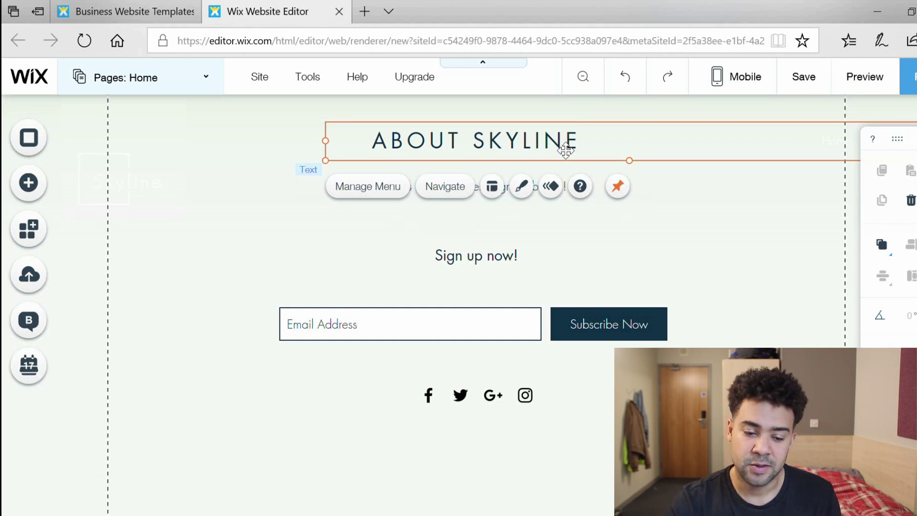
{"action": "double_click", "coordinate": [444, 146]}
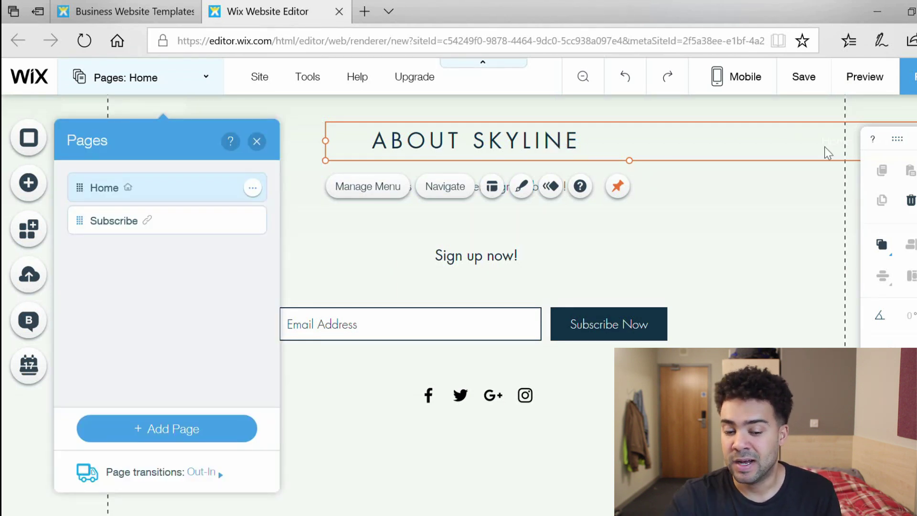
{"action": "left_click", "coordinate": [875, 143]}
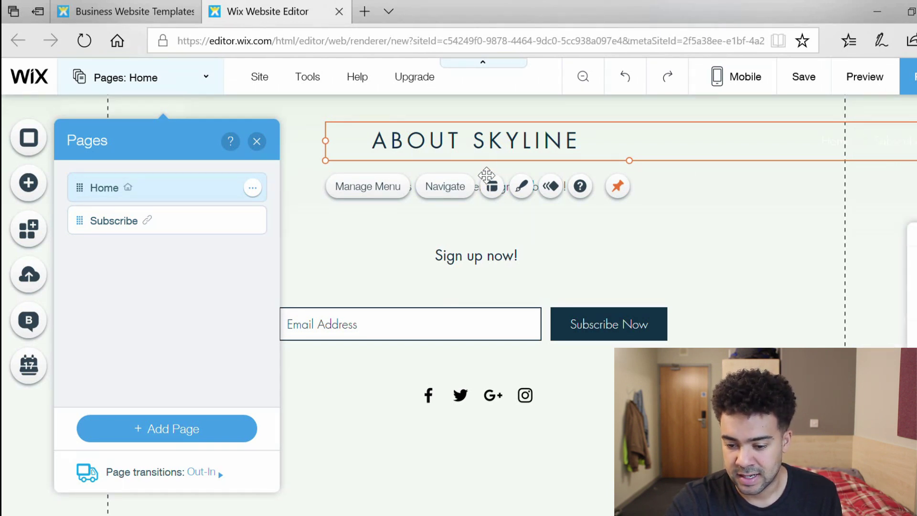
{"action": "left_click", "coordinate": [187, 232]}
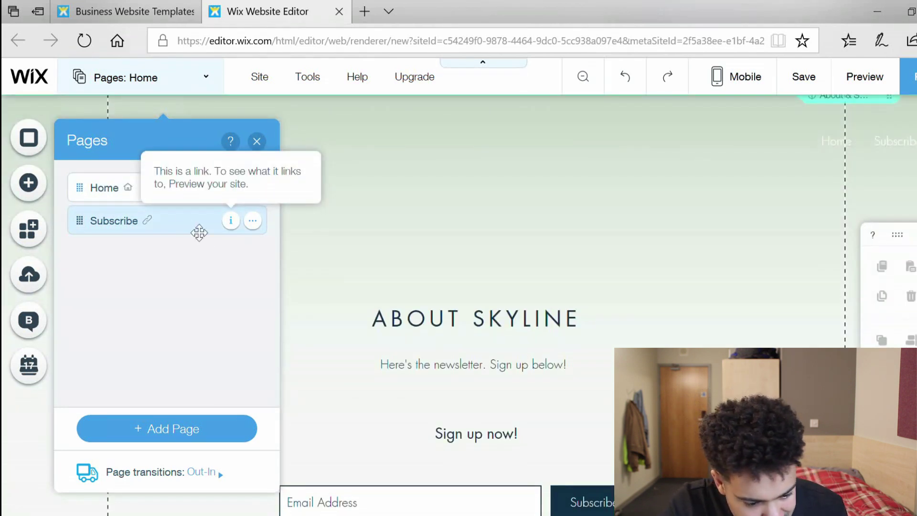
{"action": "left_click", "coordinate": [112, 199]}
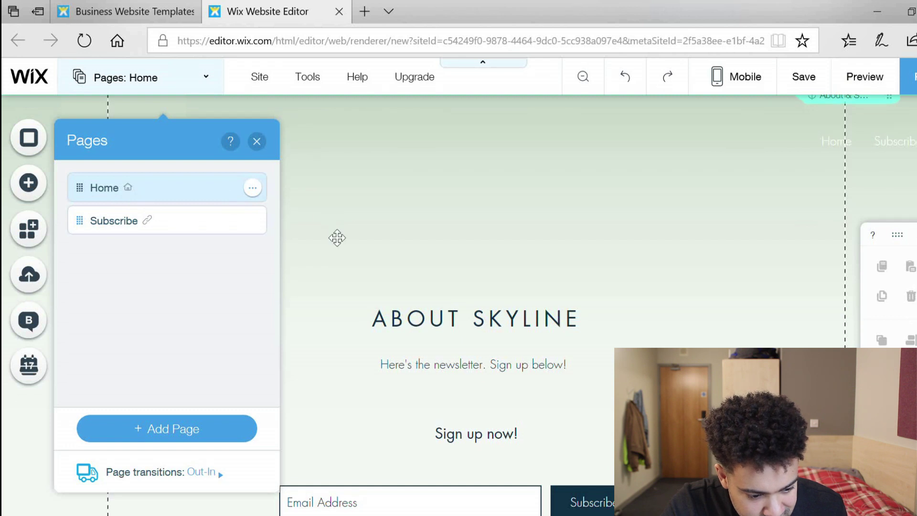
{"action": "left_click", "coordinate": [197, 228]}
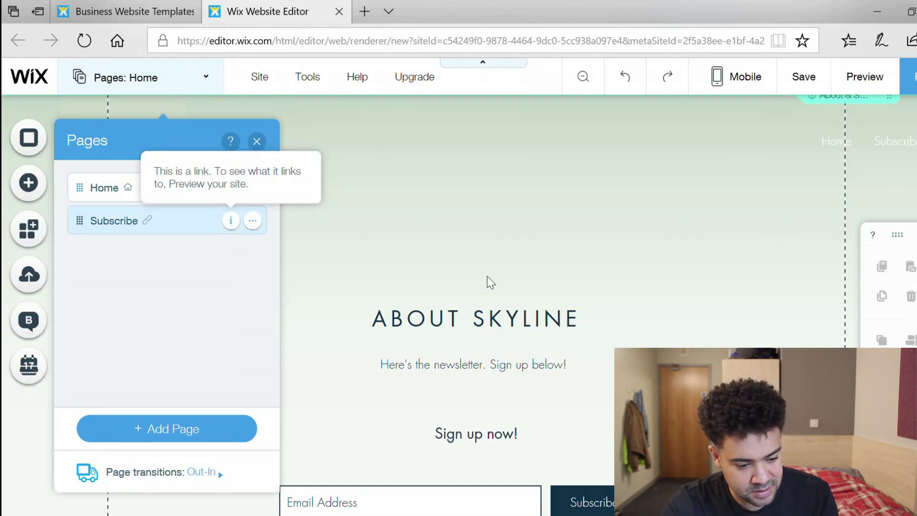
- Replace the "ABOUT SKYLINE" heading above the newsletter text with "START STARTING UP"
{"action": "scroll", "coordinate": [871, 321], "scroll_direction": "down", "scroll_amount": 1}
{"action": "scroll", "coordinate": [526, 220], "scroll_direction": "down", "scroll_amount": 3}
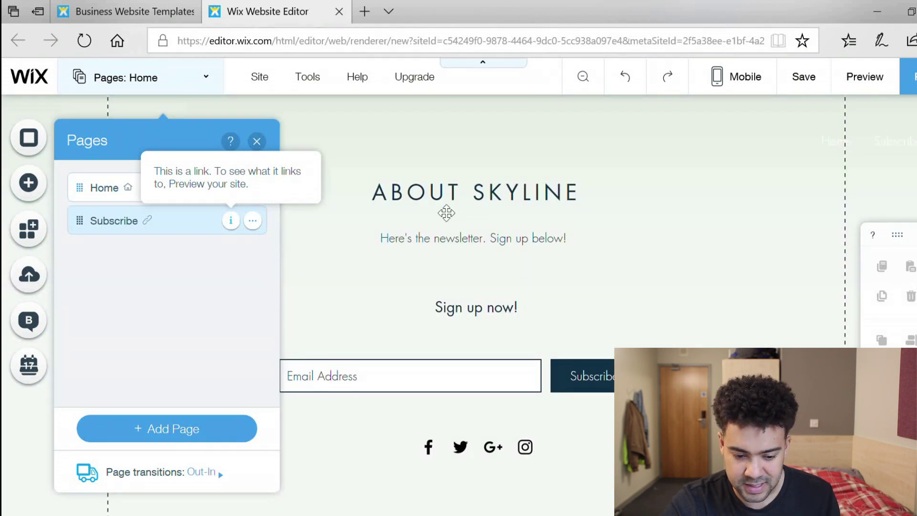
{"action": "left_click", "coordinate": [356, 196]}
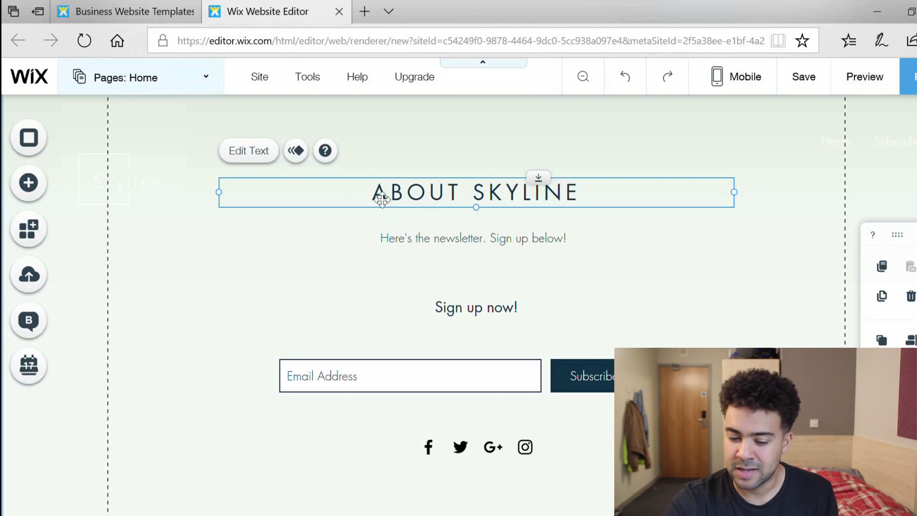
{"action": "double_click", "coordinate": [500, 184]}
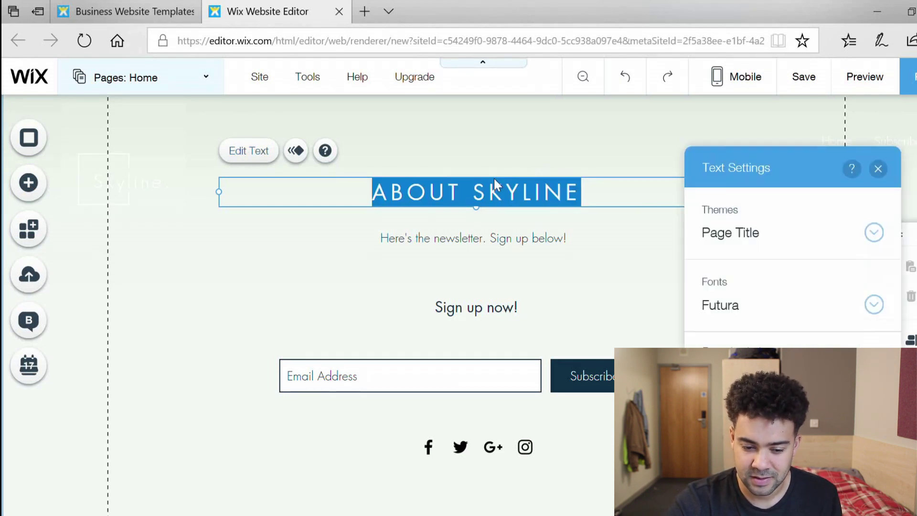
{"action": "left_click", "coordinate": [574, 193]}
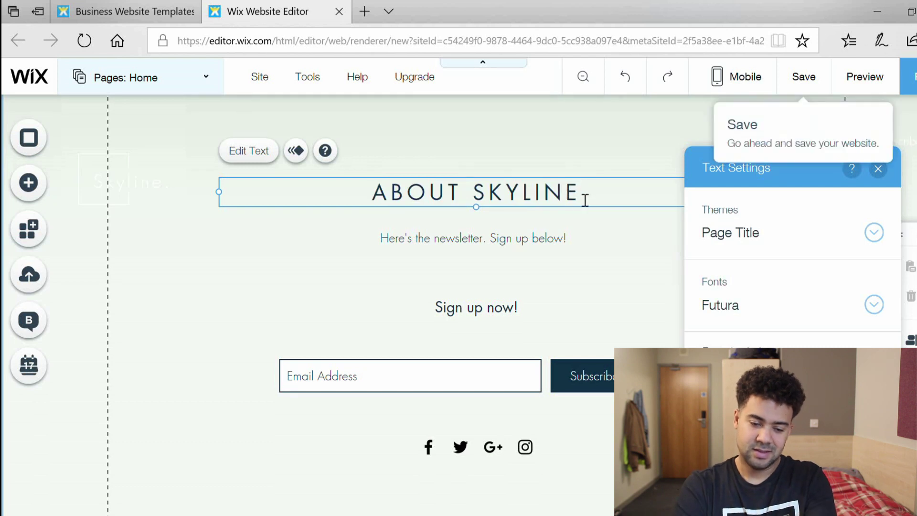
{"action": "left_click_drag", "start_coordinate": [586, 198], "coordinate": [381, 199]}
{"action": "type", "text": "SK"}
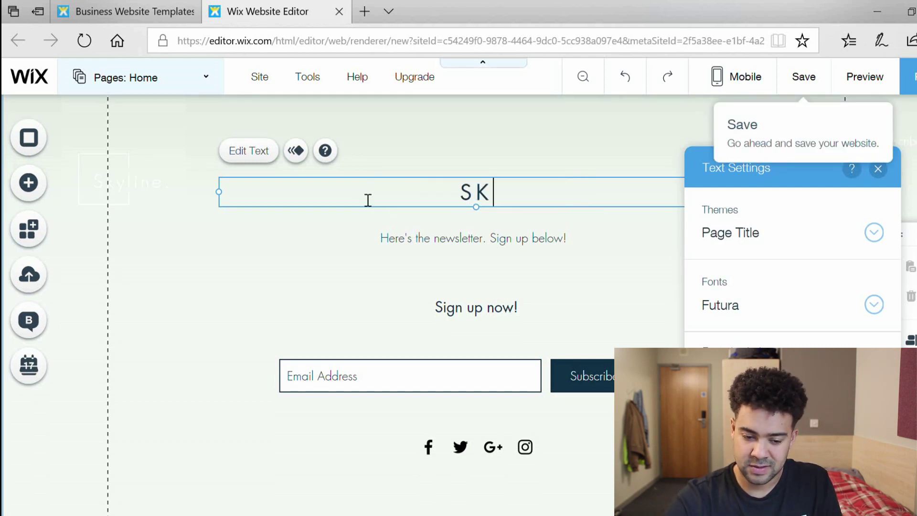
{"action": "type", "text": "Y"}
{"action": "key", "text": "BackSpace"}
{"action": "key", "text": "BackSpace"}
{"action": "type", "text": "TART S"}
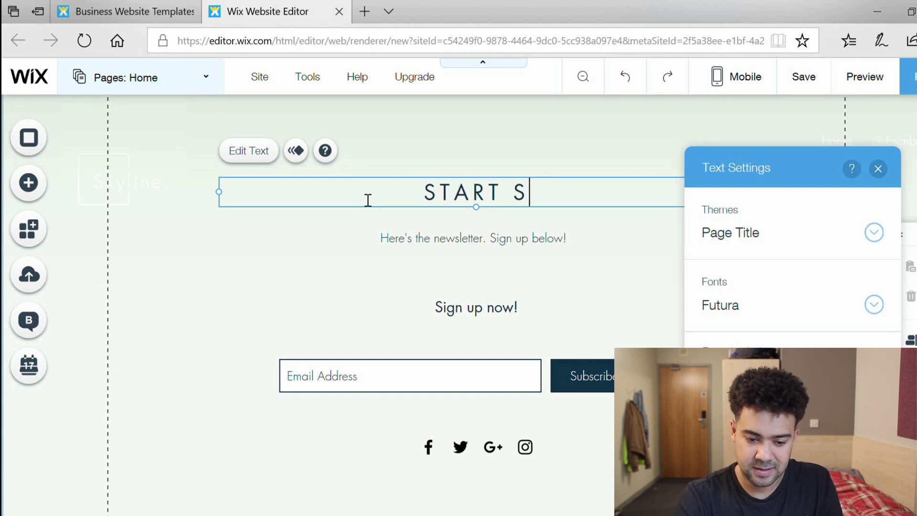
{"action": "type", "text": "TART"}
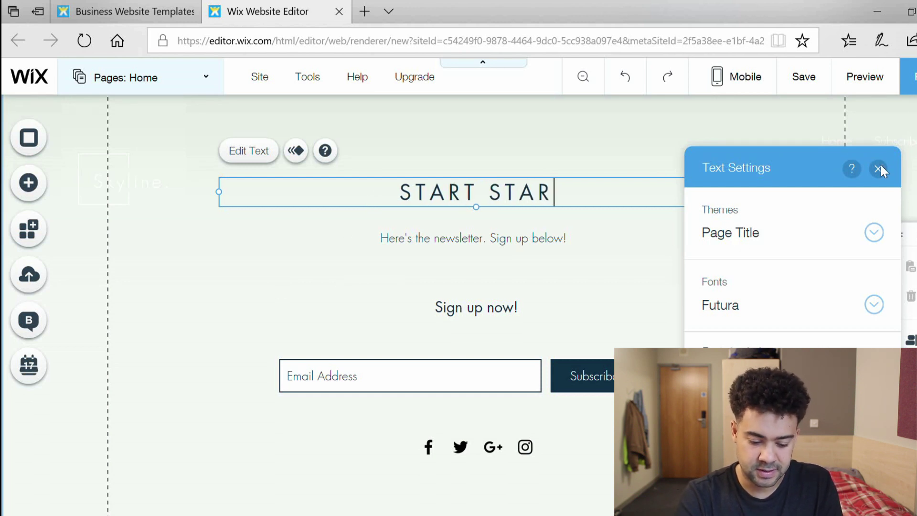
{"action": "type", "text": "UP"}
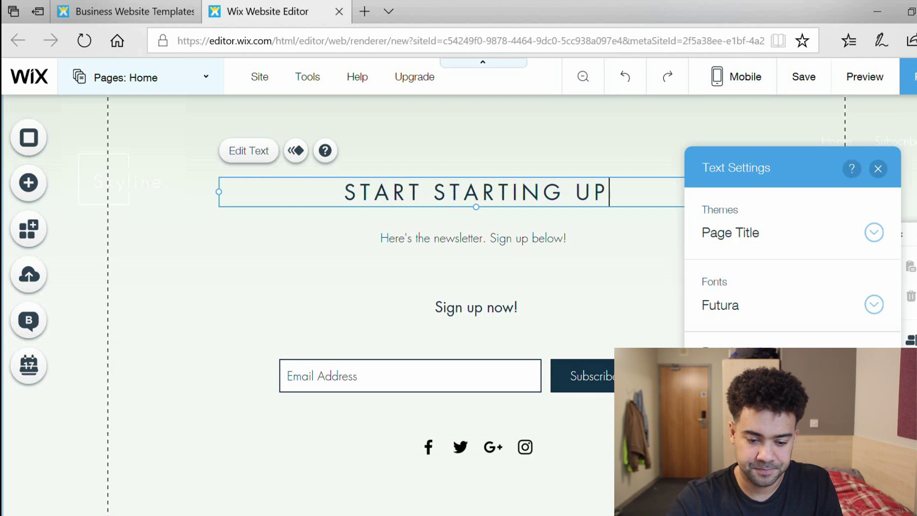
{"action": "key", "text": "Escape"}
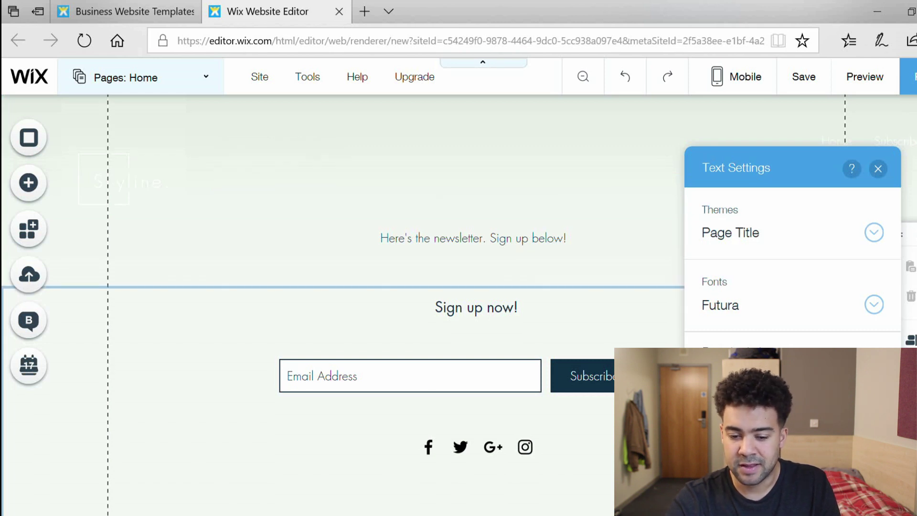
{"action": "scroll", "coordinate": [459, 305], "scroll_direction": "up", "scroll_amount": 10}
{"action": "scroll", "coordinate": [459, 306], "scroll_direction": "down", "scroll_amount": 3}
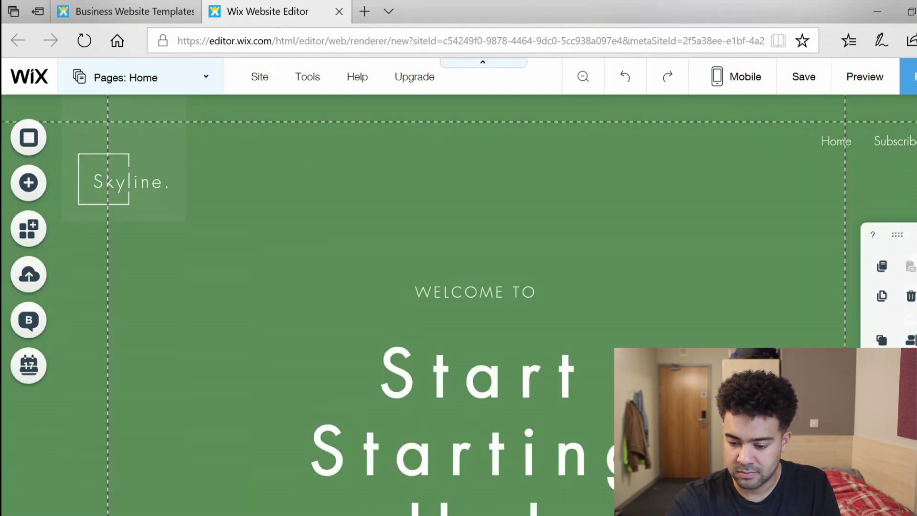
{"action": "scroll", "coordinate": [459, 306], "scroll_direction": "down", "scroll_amount": 6}
{"action": "scroll", "coordinate": [458, 306], "scroll_direction": "down", "scroll_amount": 8}
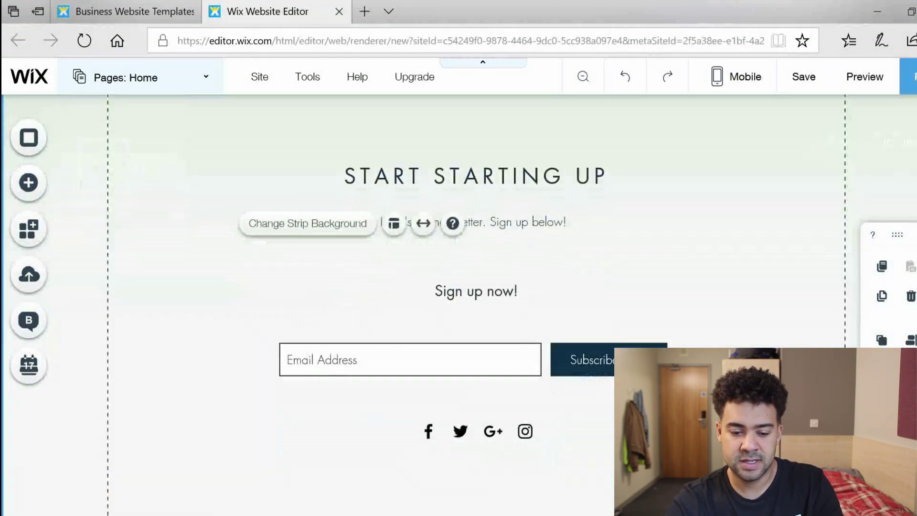
{"action": "scroll", "coordinate": [458, 306], "scroll_direction": "down", "scroll_amount": 2}
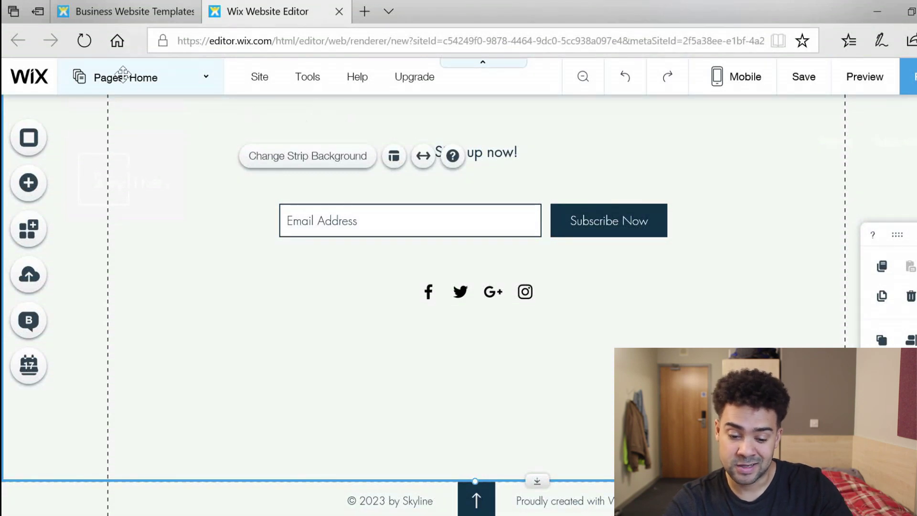
- Add a new page to the site and name it "Contact Me"
{"action": "left_click", "coordinate": [179, 93]}
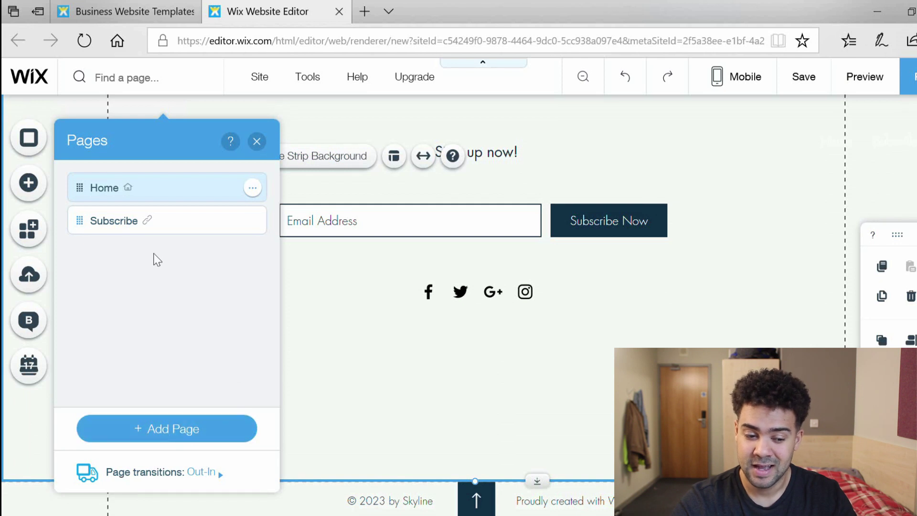
{"action": "left_click", "coordinate": [178, 438]}
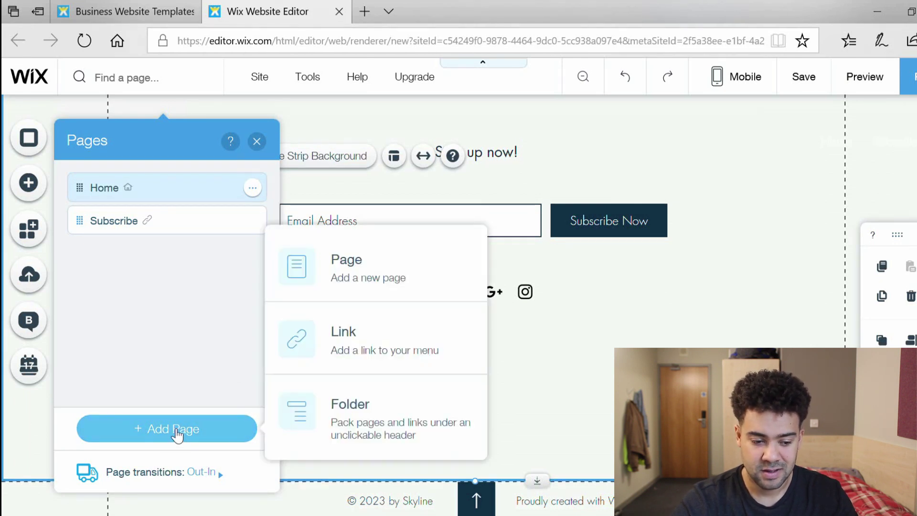
{"action": "left_click", "coordinate": [406, 282]}
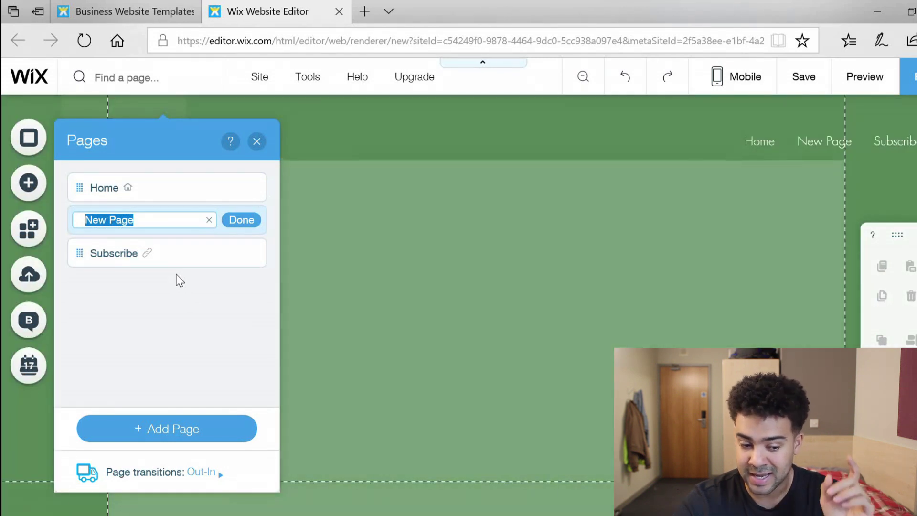
{"action": "type", "text": "Con"}
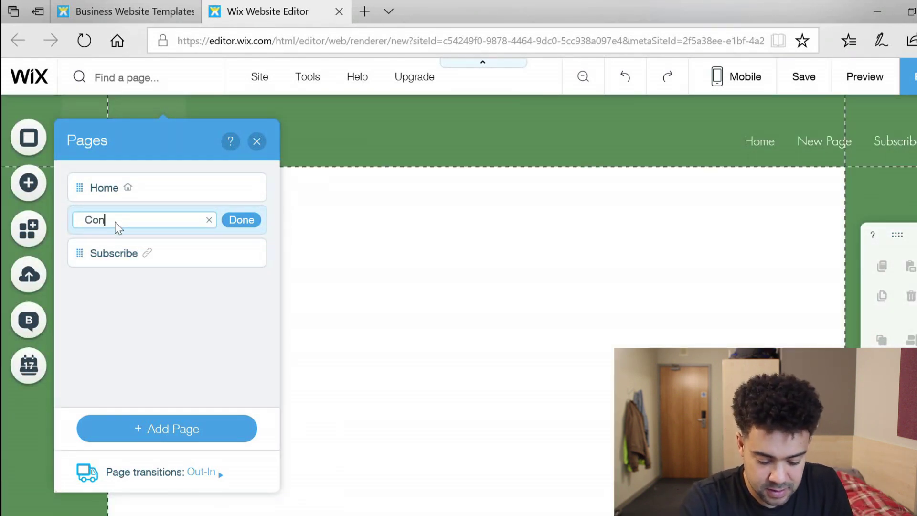
{"action": "type", "text": "tact Me"}
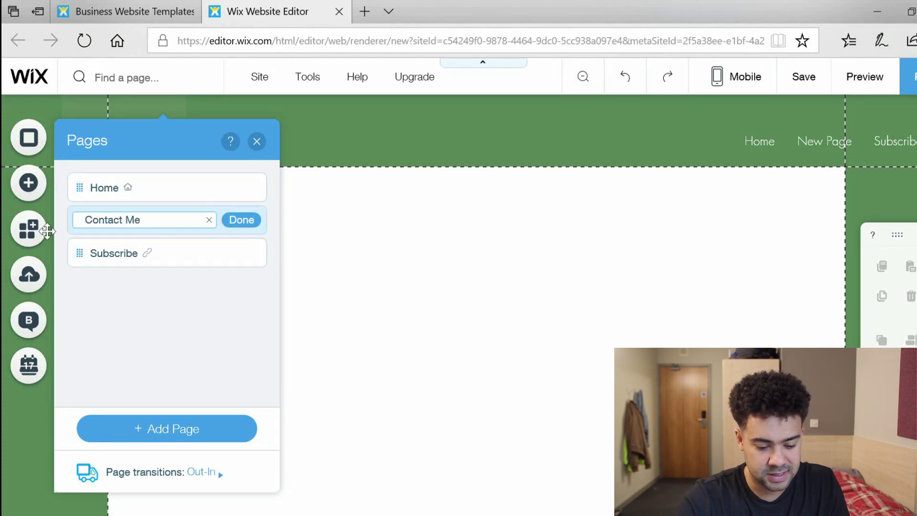
{"action": "left_click", "coordinate": [257, 221]}
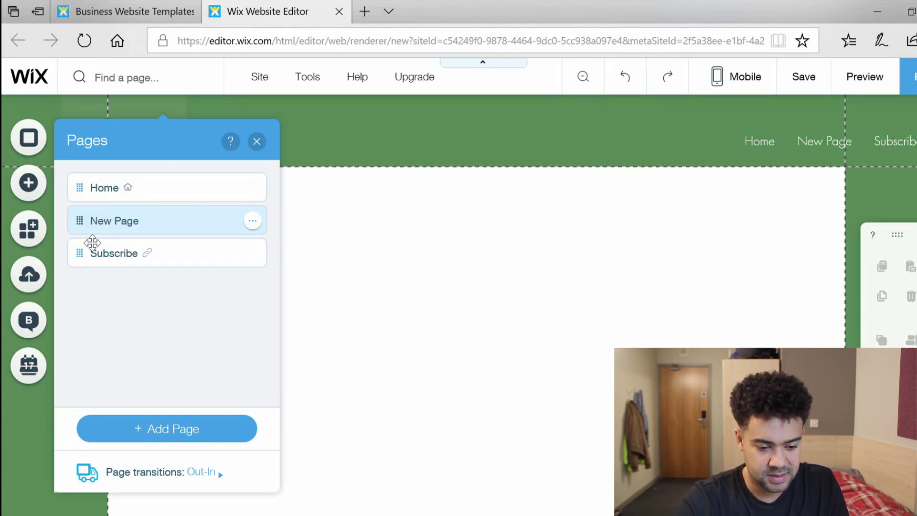
- Try nesting the Subscribe entry under the Contact Me page, and return it to the top level of the page list
{"action": "left_click_drag", "start_coordinate": [95, 227], "coordinate": [82, 271]}
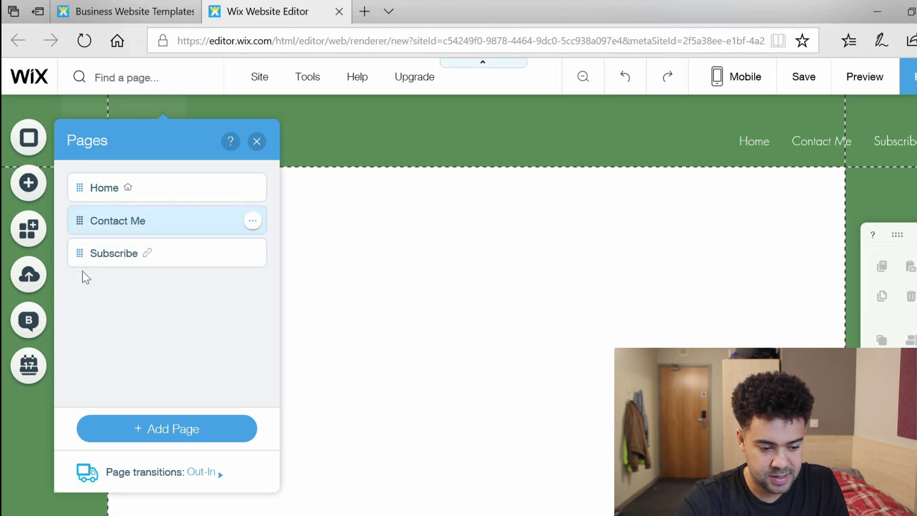
{"action": "left_click_drag", "start_coordinate": [83, 230], "coordinate": [163, 252]}
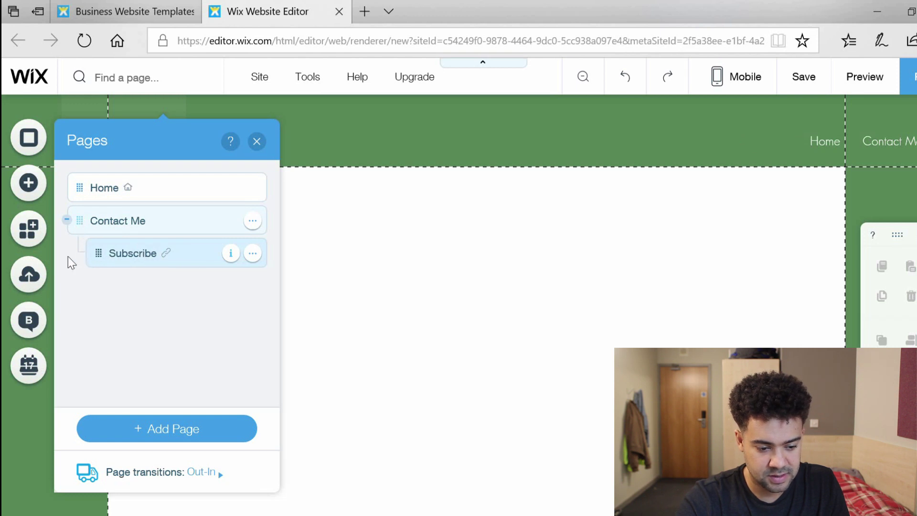
{"action": "mouse_move", "coordinate": [92, 254]}
{"action": "left_mouse_down"}
{"action": "mouse_move", "coordinate": [102, 254]}
{"action": "mouse_move", "coordinate": [78, 268]}
{"action": "mouse_move", "coordinate": [67, 251]}
{"action": "mouse_move", "coordinate": [91, 255]}
{"action": "left_mouse_up"}
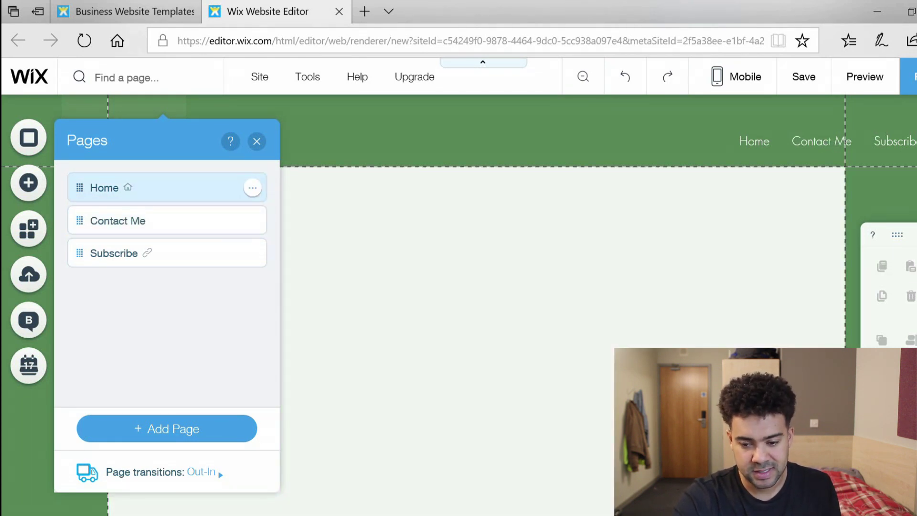
- Open the Contact Me page for editing and close the page list
{"action": "left_click", "coordinate": [119, 221]}
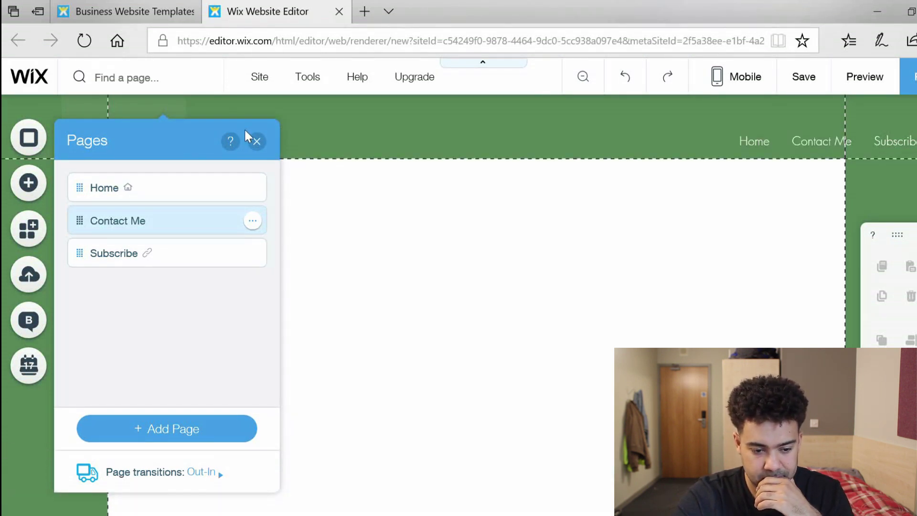
{"action": "left_click", "coordinate": [581, 37]}
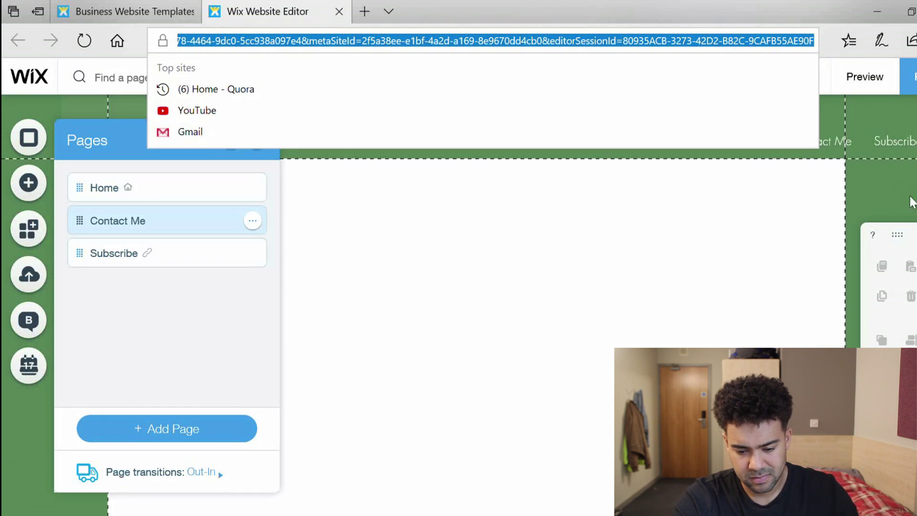
{"action": "key", "text": "Escape"}
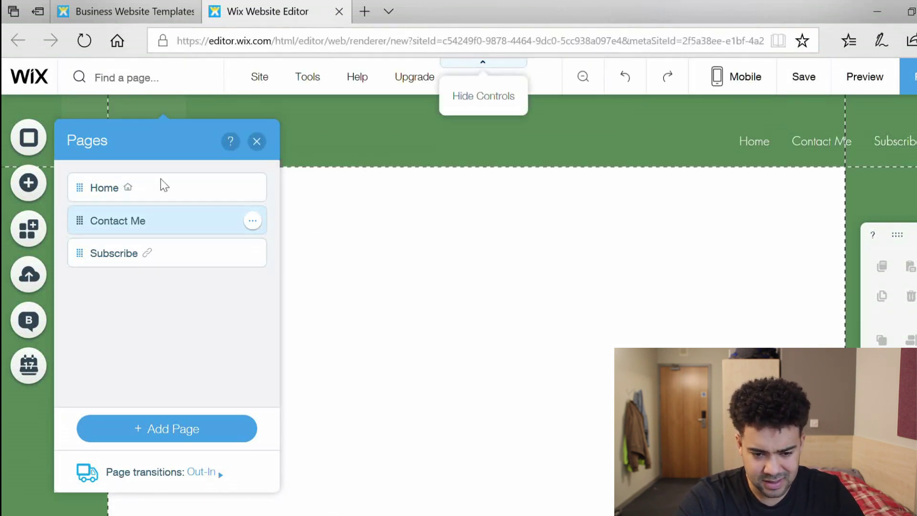
{"action": "left_click", "coordinate": [256, 142]}
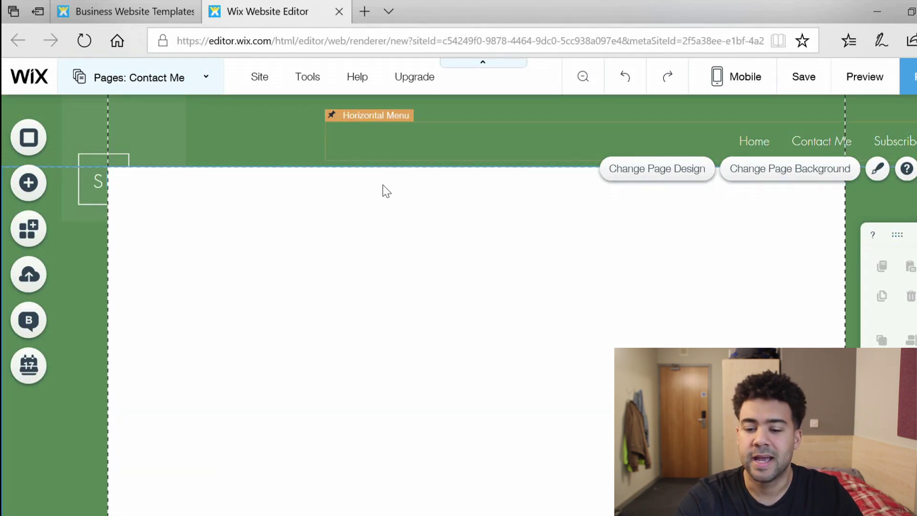
- Add the green contact form with the black Send button from My Contact Tools to the blank Contact Me page
{"action": "scroll", "coordinate": [417, 239], "scroll_direction": "down", "scroll_amount": 3}
{"action": "scroll", "coordinate": [551, 277], "scroll_direction": "up", "scroll_amount": 3}
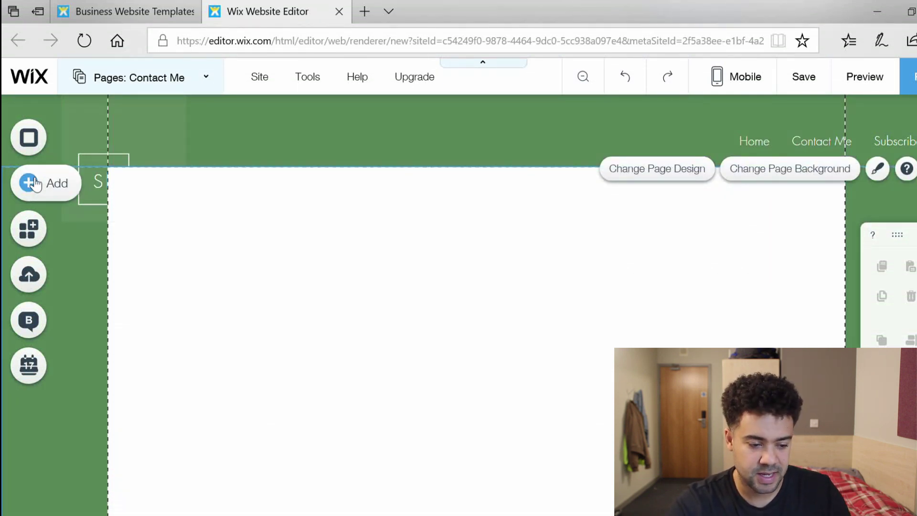
{"action": "scroll", "coordinate": [473, 287], "scroll_direction": "down", "scroll_amount": 2}
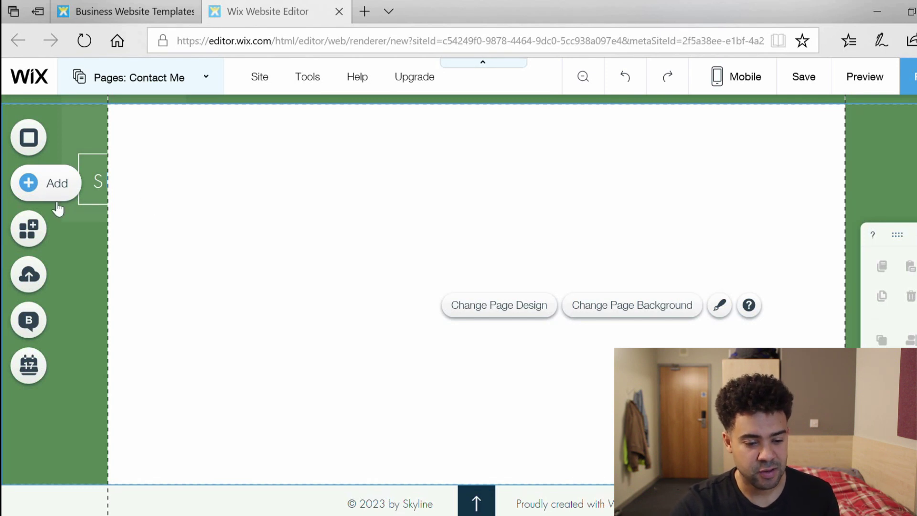
{"action": "left_click", "coordinate": [72, 205]}
{"action": "left_click", "coordinate": [86, 160]}
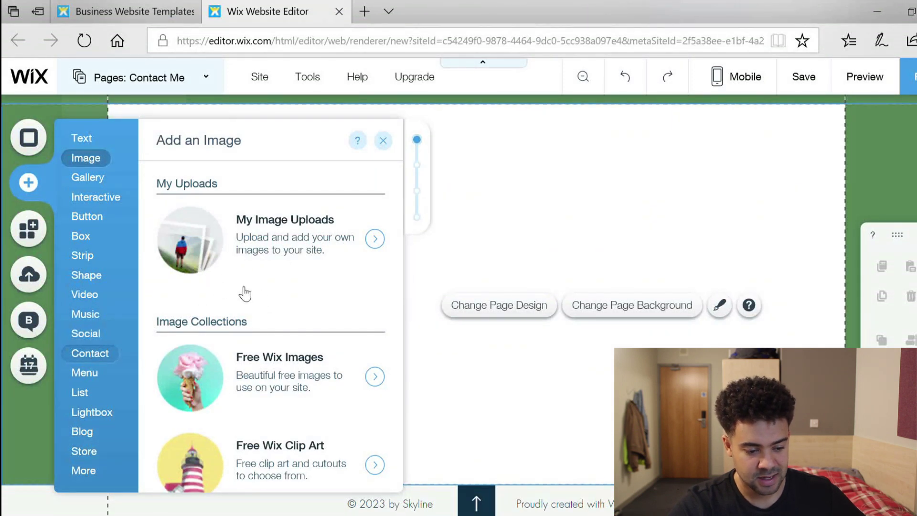
{"action": "left_click", "coordinate": [98, 361]}
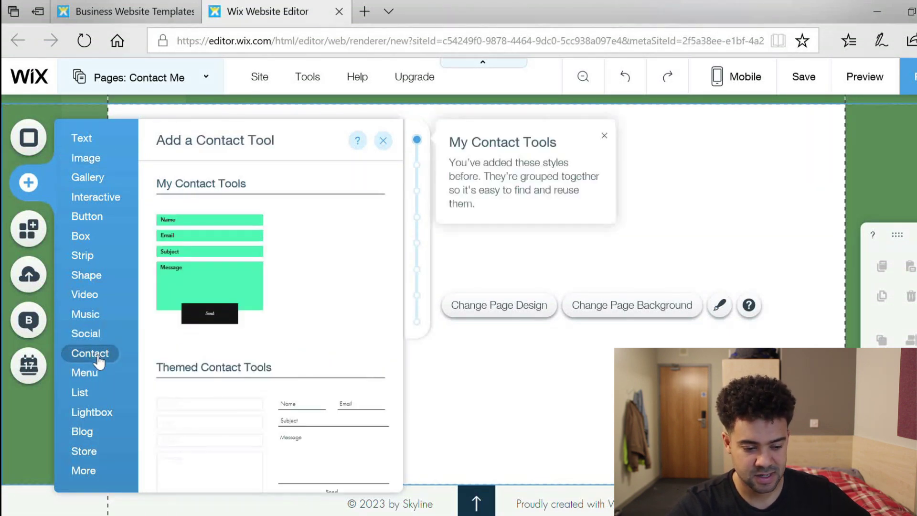
{"action": "left_click", "coordinate": [212, 275]}
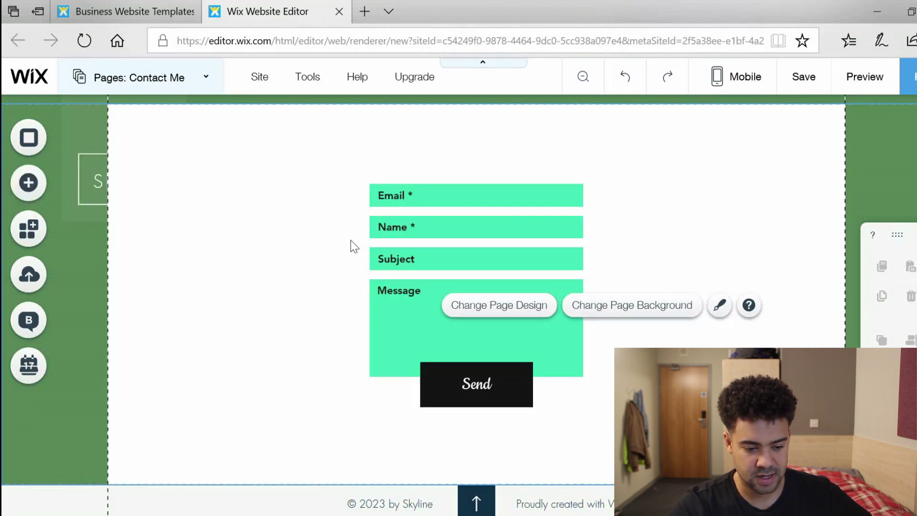
- Widen the contact form on both sides so it spans most of the white page area
{"action": "left_click", "coordinate": [430, 206]}
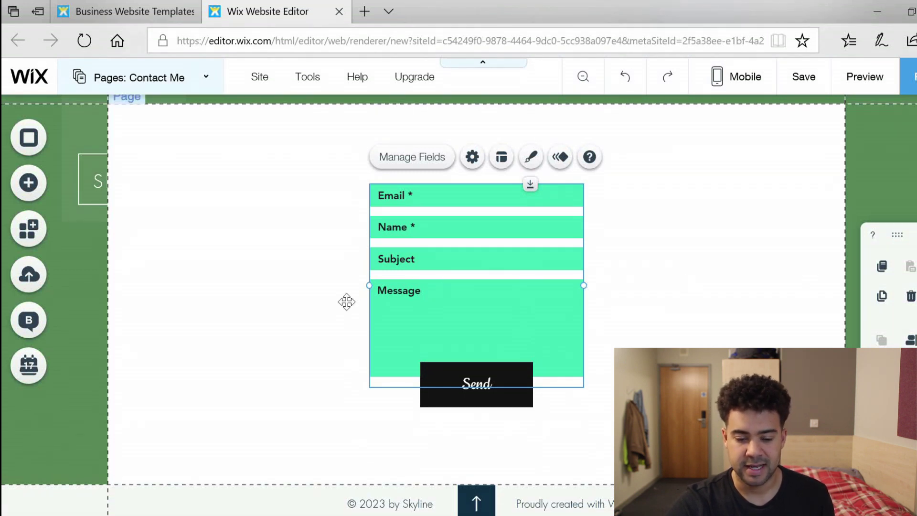
{"action": "left_click_drag", "start_coordinate": [369, 286], "coordinate": [371, 286]}
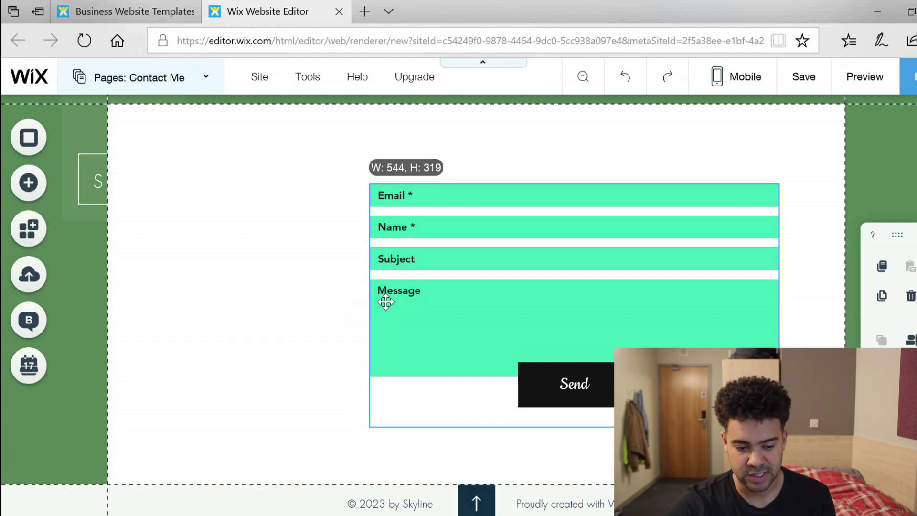
{"action": "left_click", "coordinate": [371, 303]}
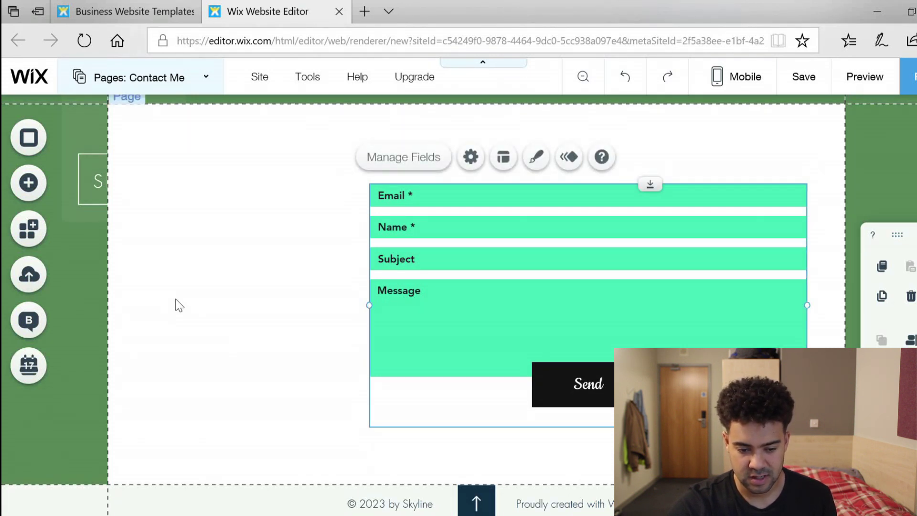
{"action": "left_click_drag", "start_coordinate": [179, 305], "coordinate": [176, 300]}
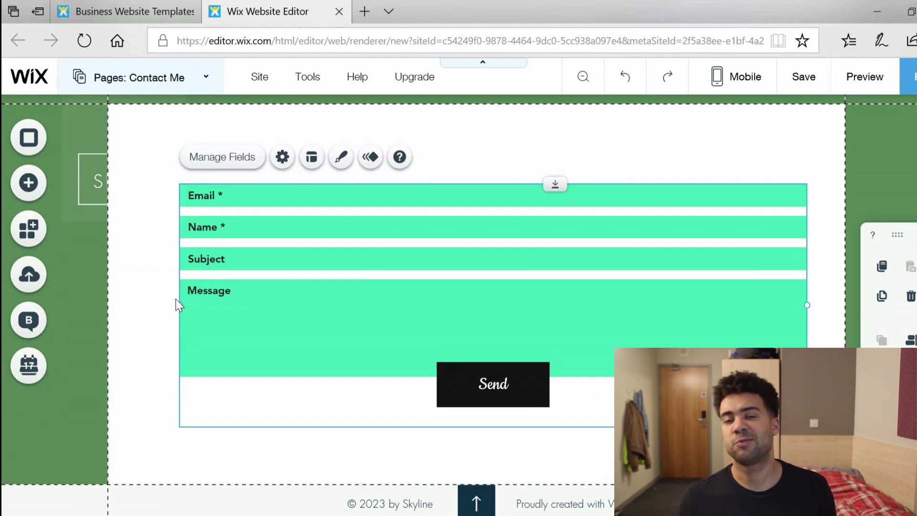
- Preview the Contact Me page and its form in desktop and mobile view, and return to the desktop editor
{"action": "left_click", "coordinate": [876, 79]}
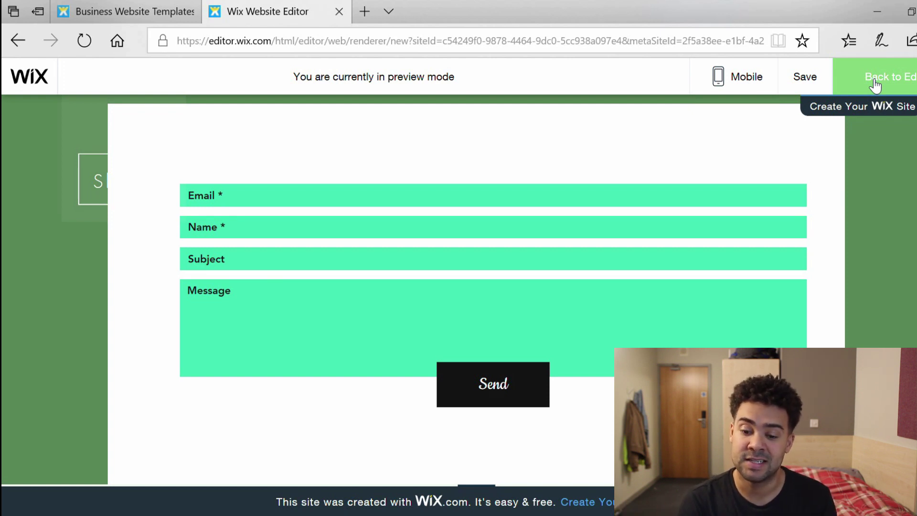
{"action": "left_click", "coordinate": [875, 82]}
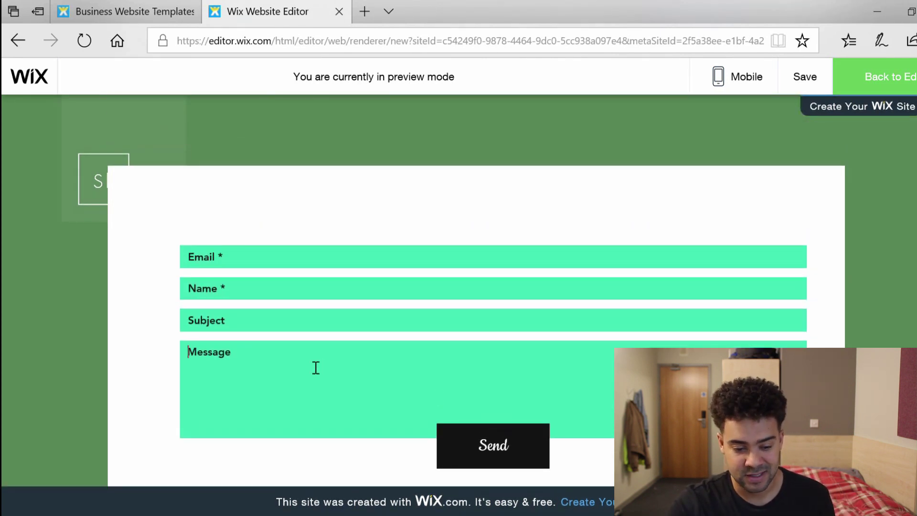
{"action": "left_click", "coordinate": [759, 85]}
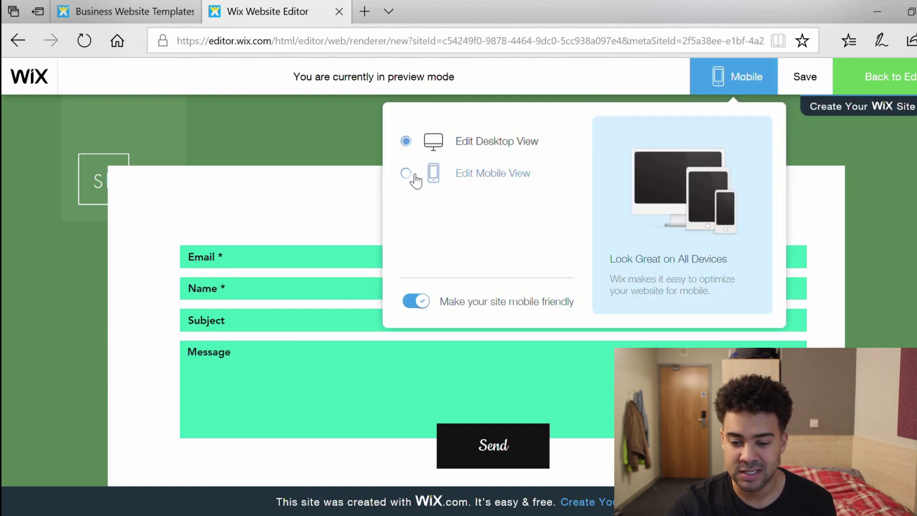
{"action": "left_click", "coordinate": [474, 173]}
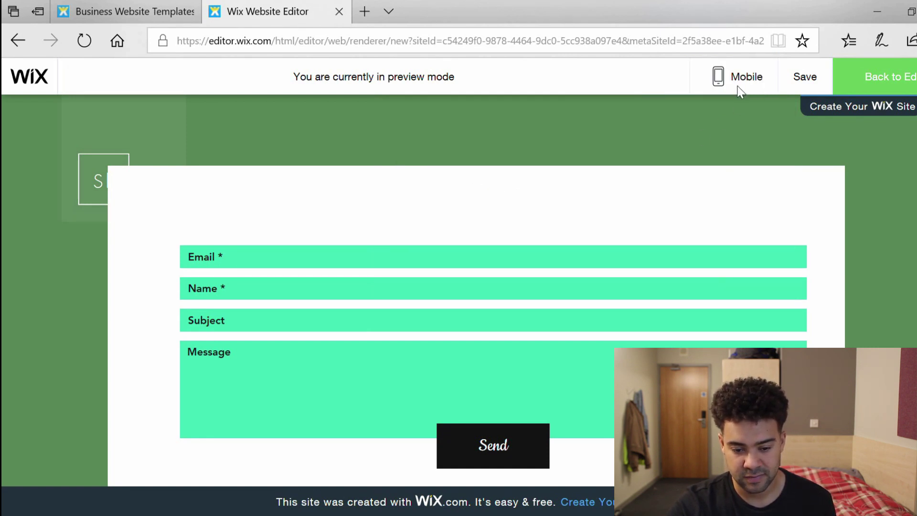
{"action": "left_click", "coordinate": [694, 79]}
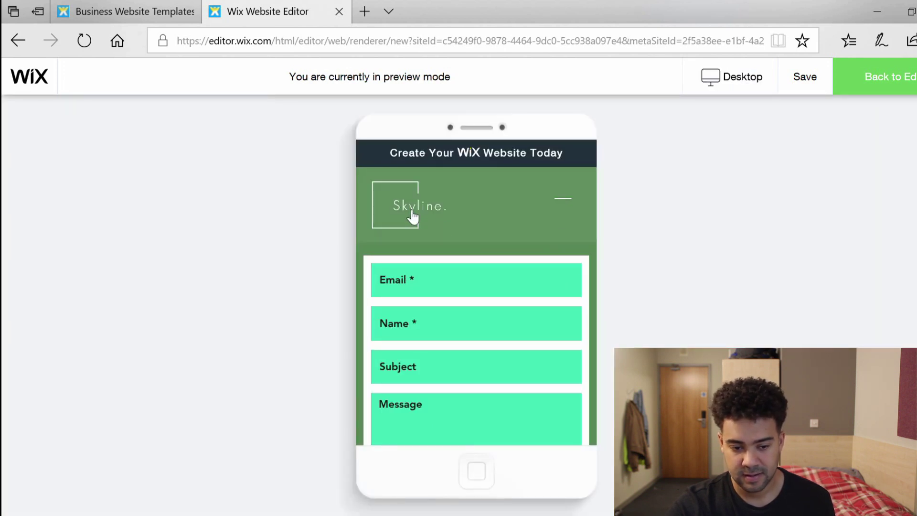
{"action": "scroll", "coordinate": [430, 292], "scroll_direction": "down", "scroll_amount": 5}
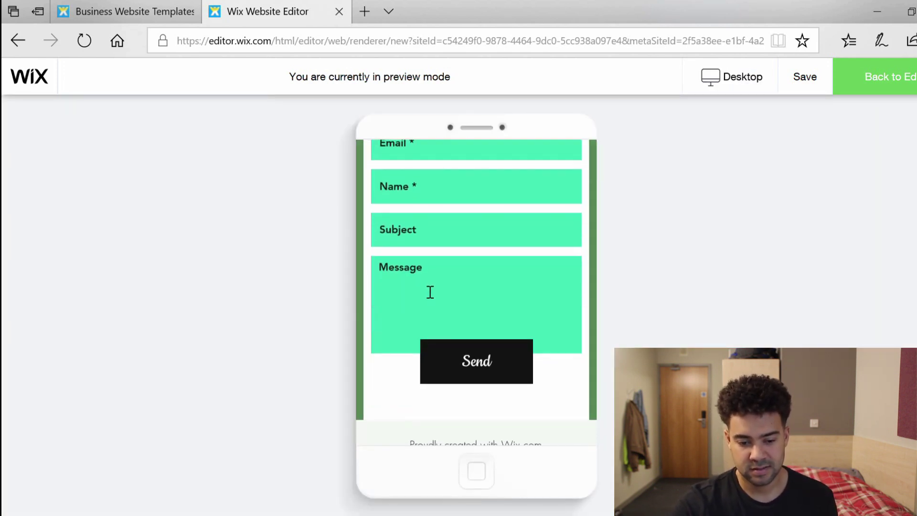
{"action": "scroll", "coordinate": [483, 380], "scroll_direction": "up", "scroll_amount": 5}
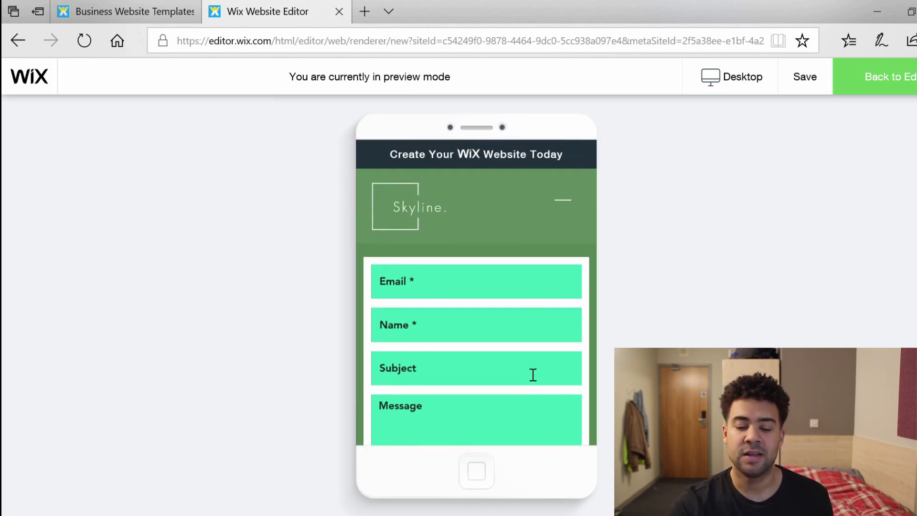
{"action": "left_click", "coordinate": [757, 77]}
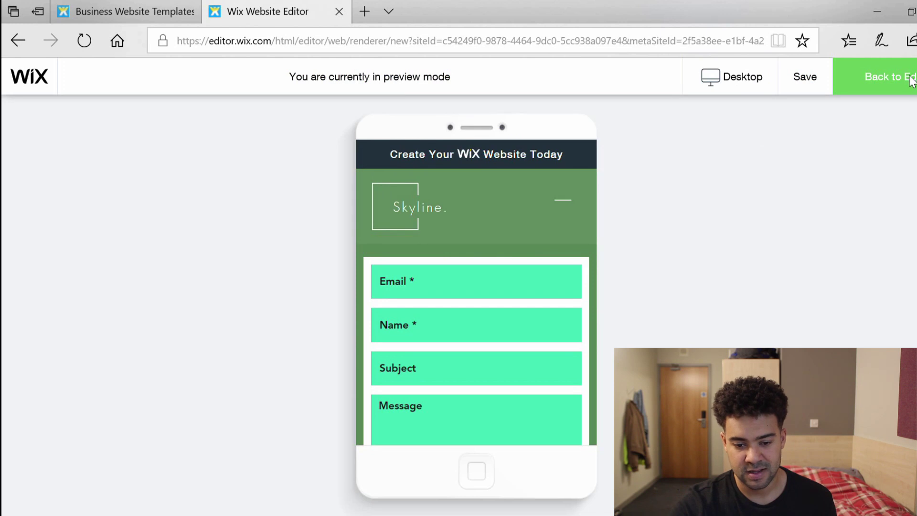
{"action": "left_click", "coordinate": [909, 80]}
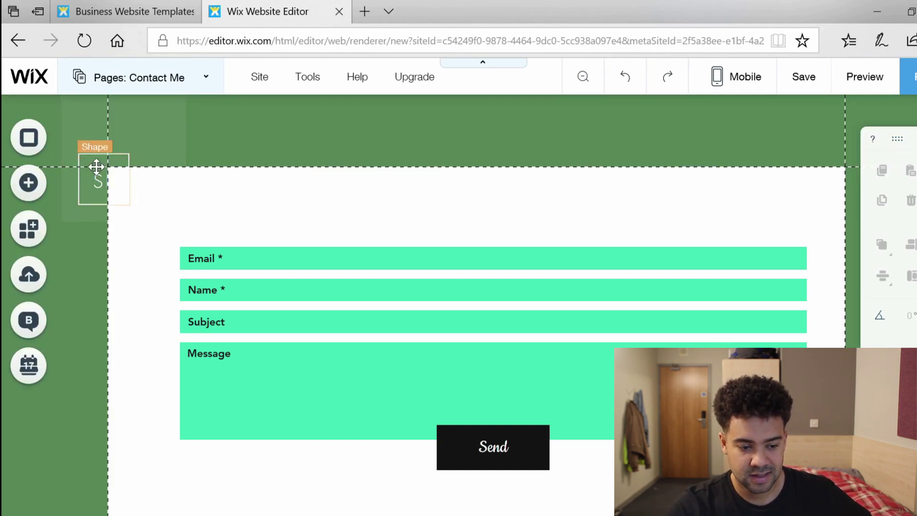
{"action": "left_click", "coordinate": [102, 144]}
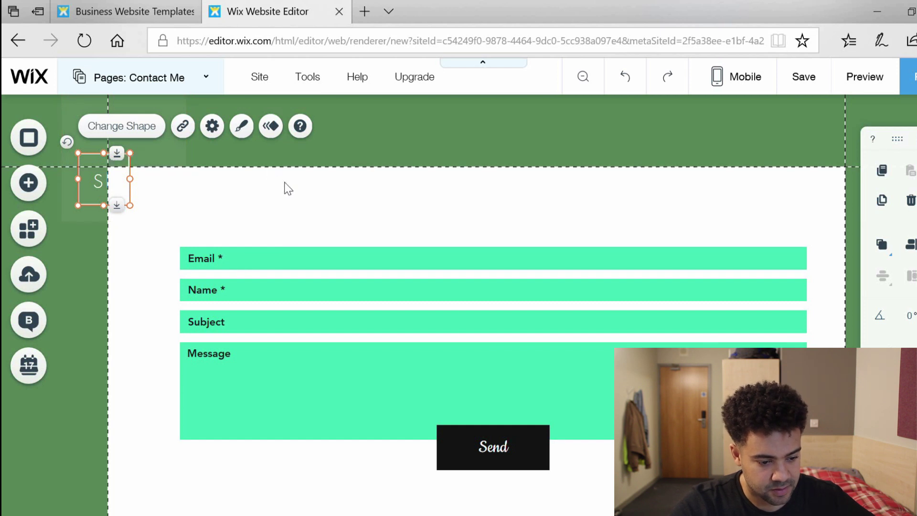
{"action": "left_click", "coordinate": [146, 133]}
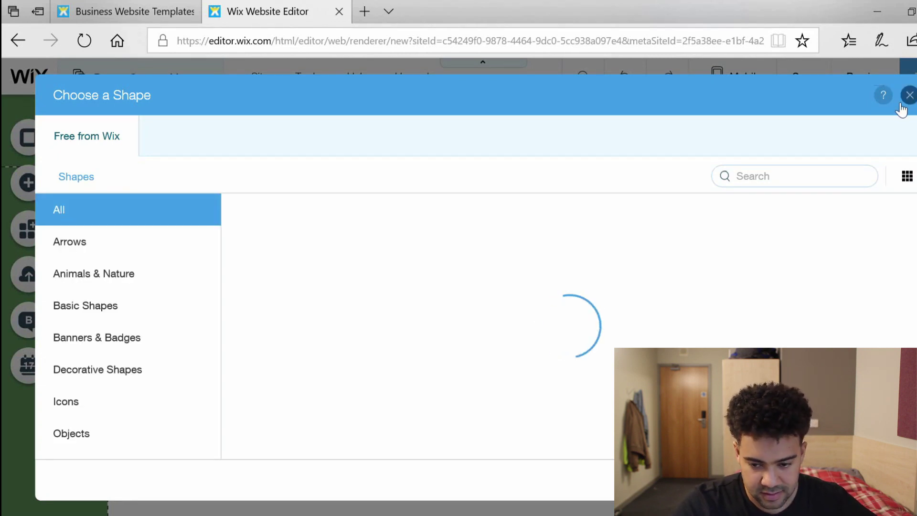
{"action": "left_click", "coordinate": [909, 95]}
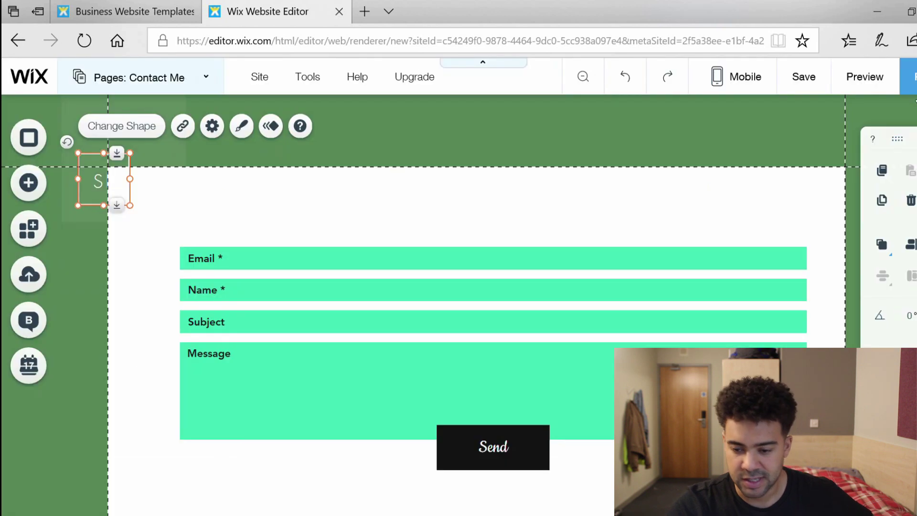
- Open the site menu's page list from the Contact Me page
{"action": "left_click", "coordinate": [201, 76]}
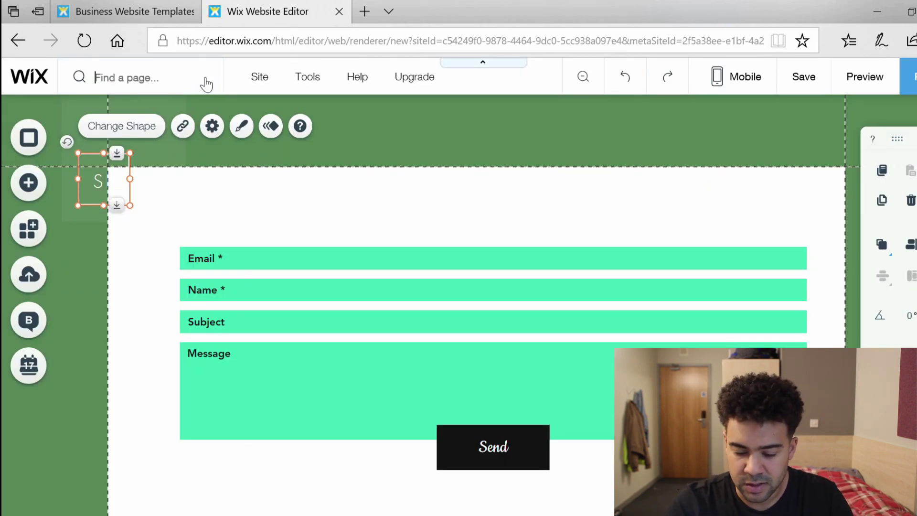